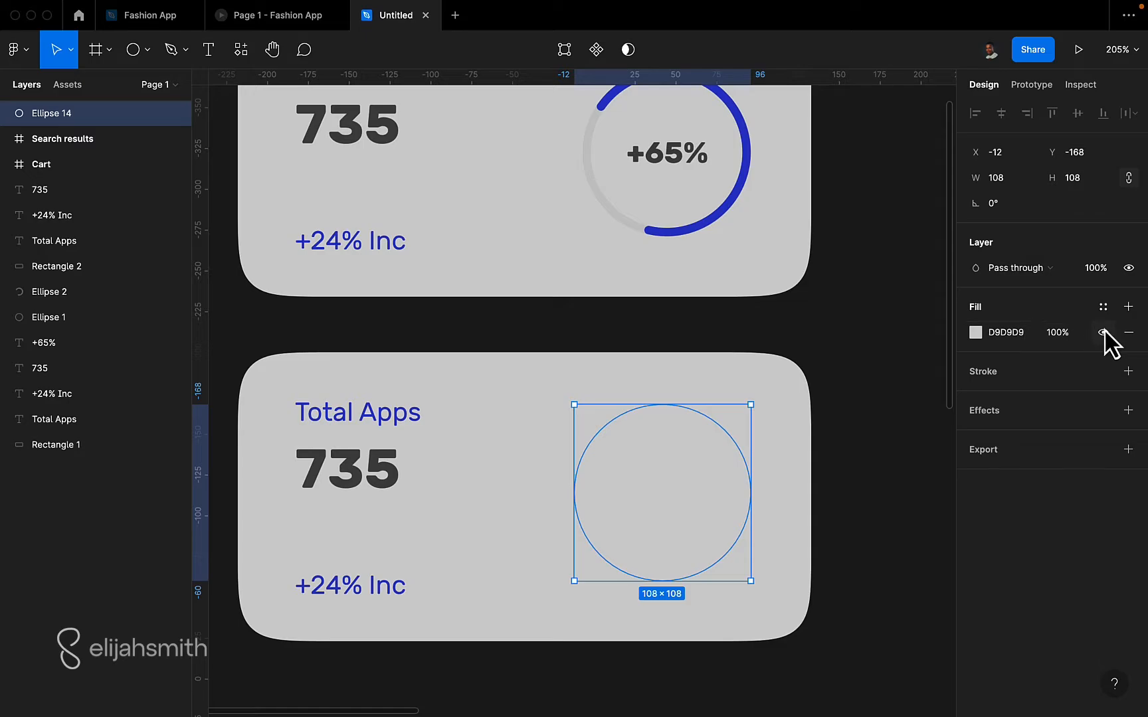
Step: Hide the fill of the circle on the lower card and give it an inside stroke with a weight of 8
left_click(1103, 332)
left_click(1128, 372)
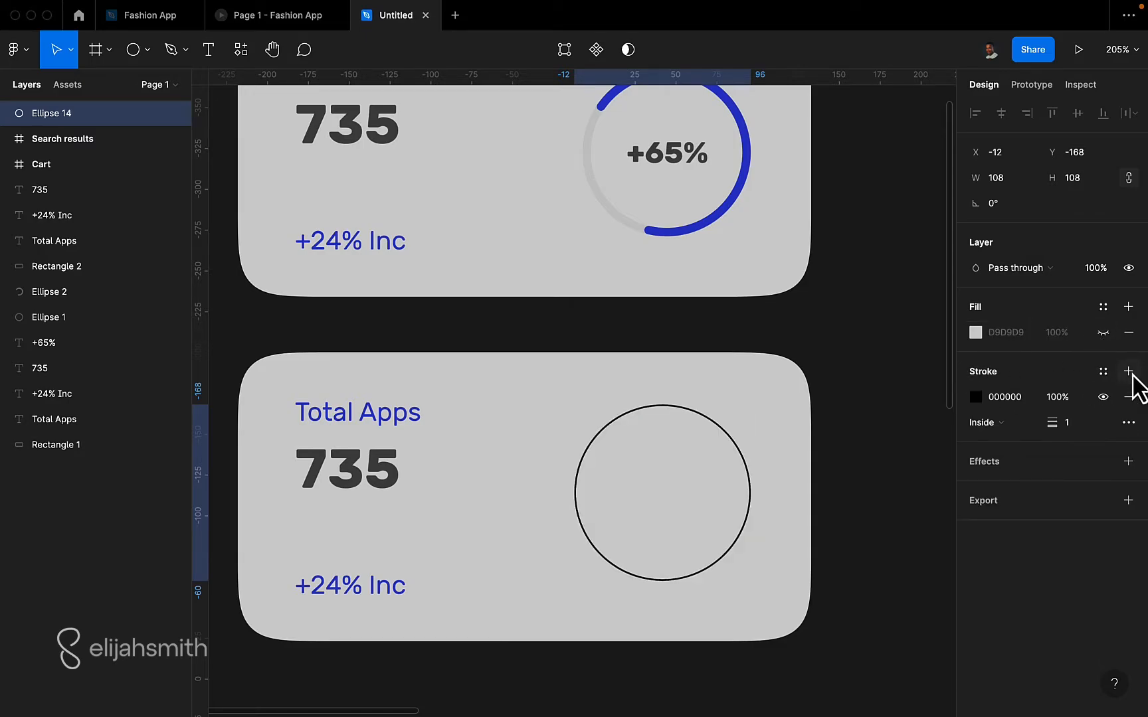
left_click(1083, 429)
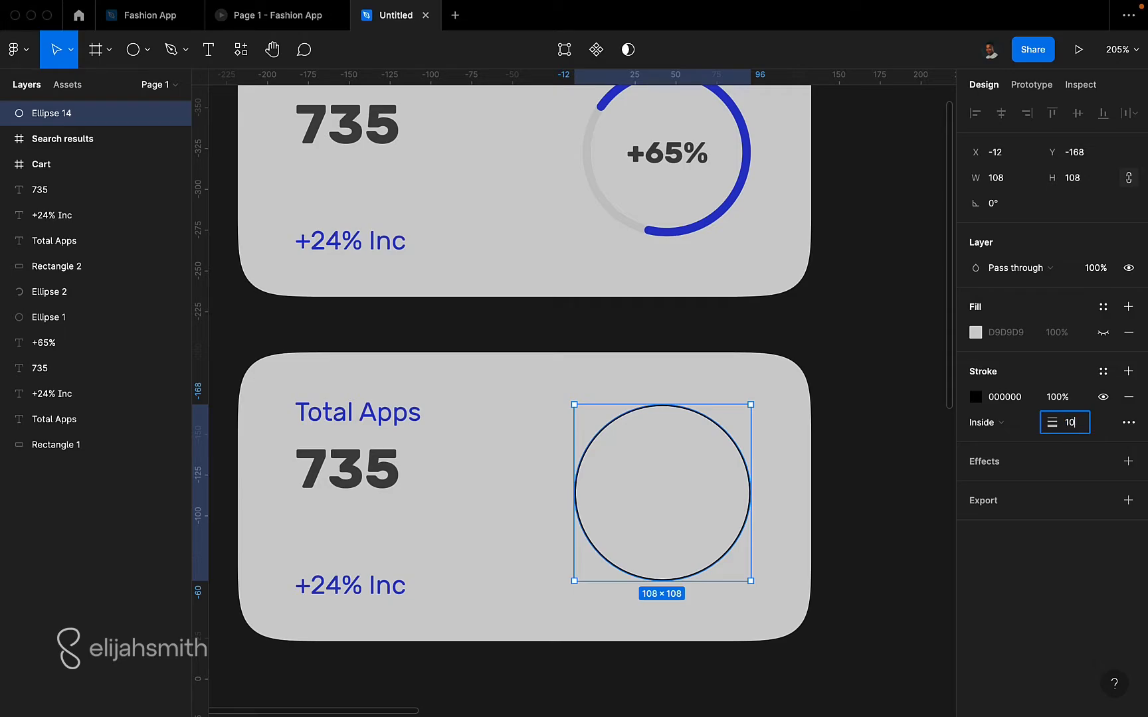
type("10")
key("Return")
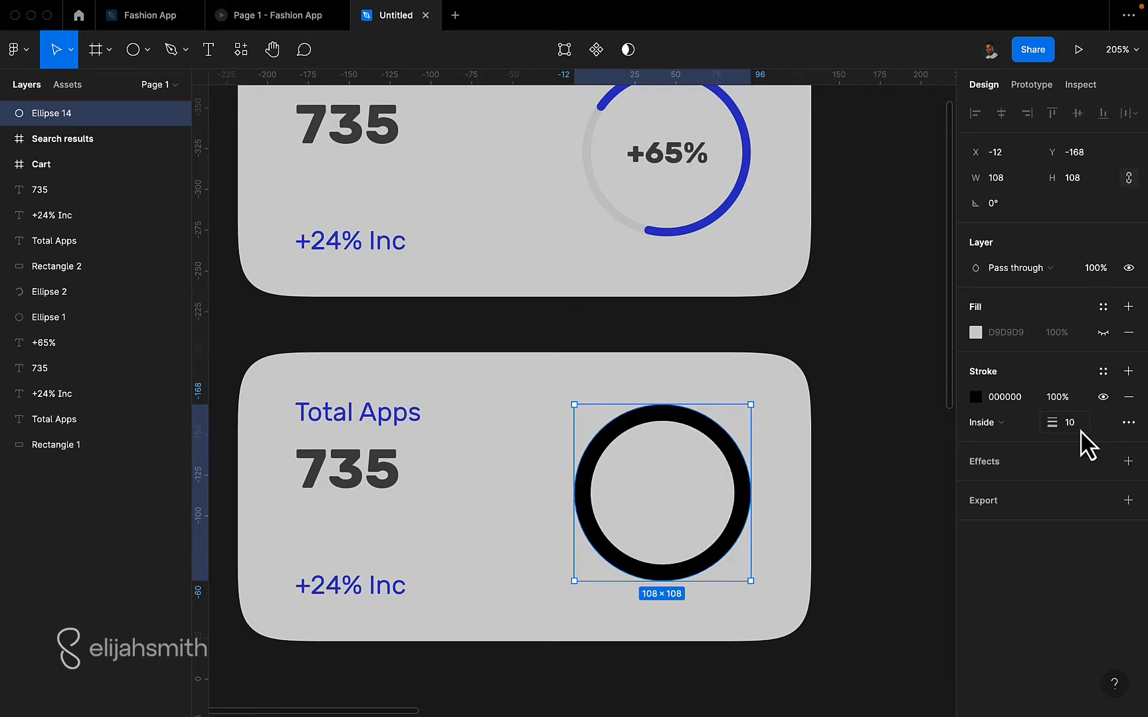
type("5")
key("Return")
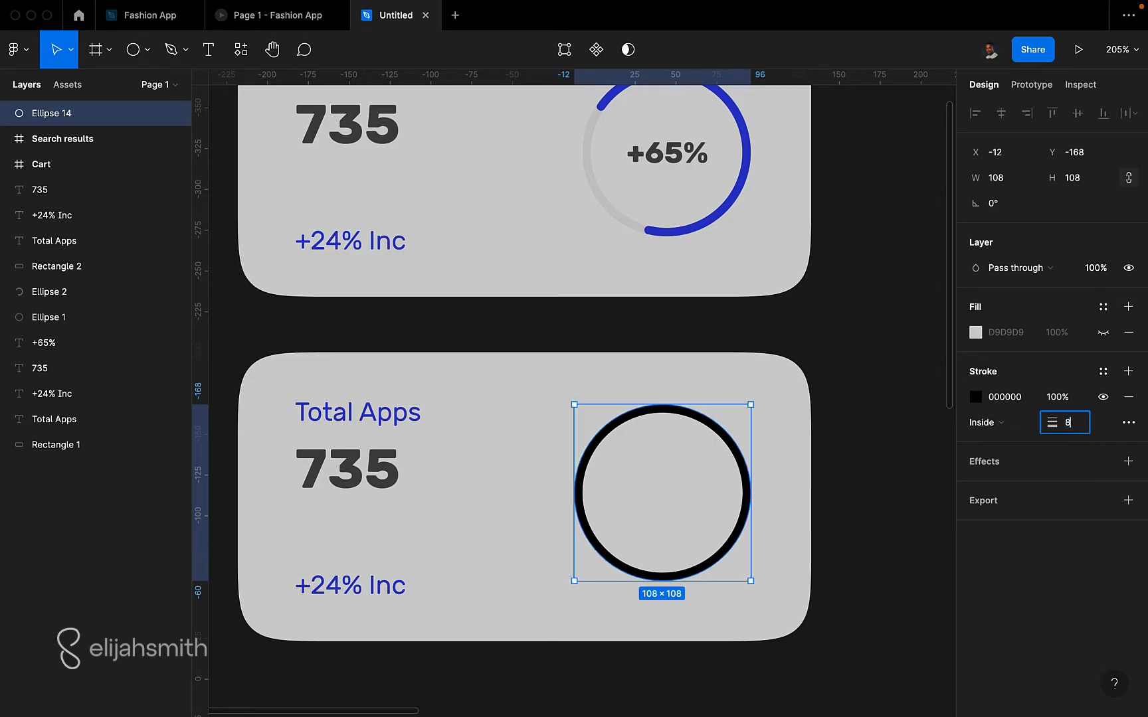
key("Return")
Step: Change the circle's stroke colour to light grey D1D1D1
left_click(976, 398)
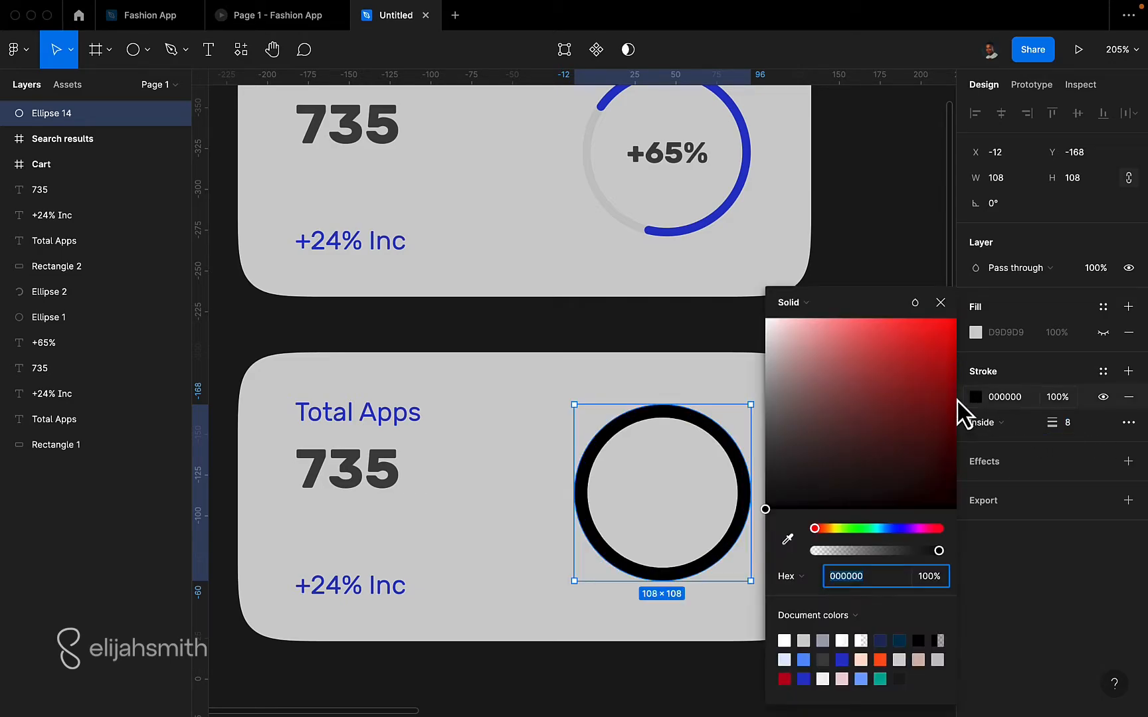
left_click_drag(774, 357, 766, 360)
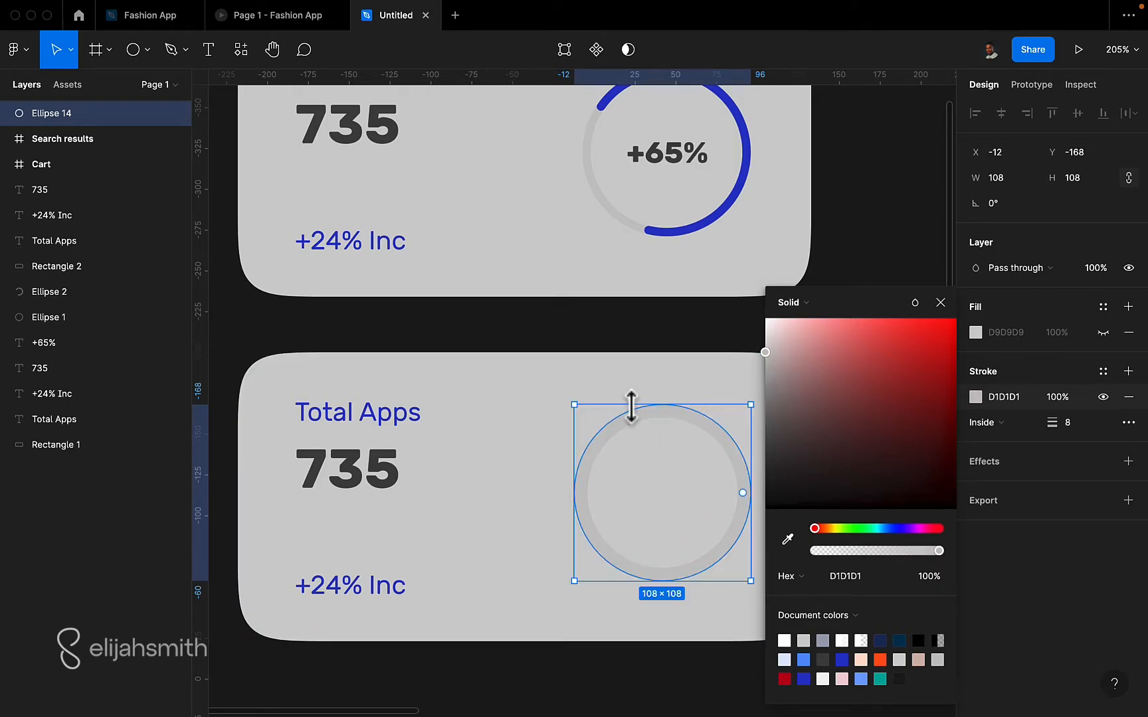
scroll(634, 412, "right", 2)
scroll(634, 412, "down", 2)
left_click(679, 303)
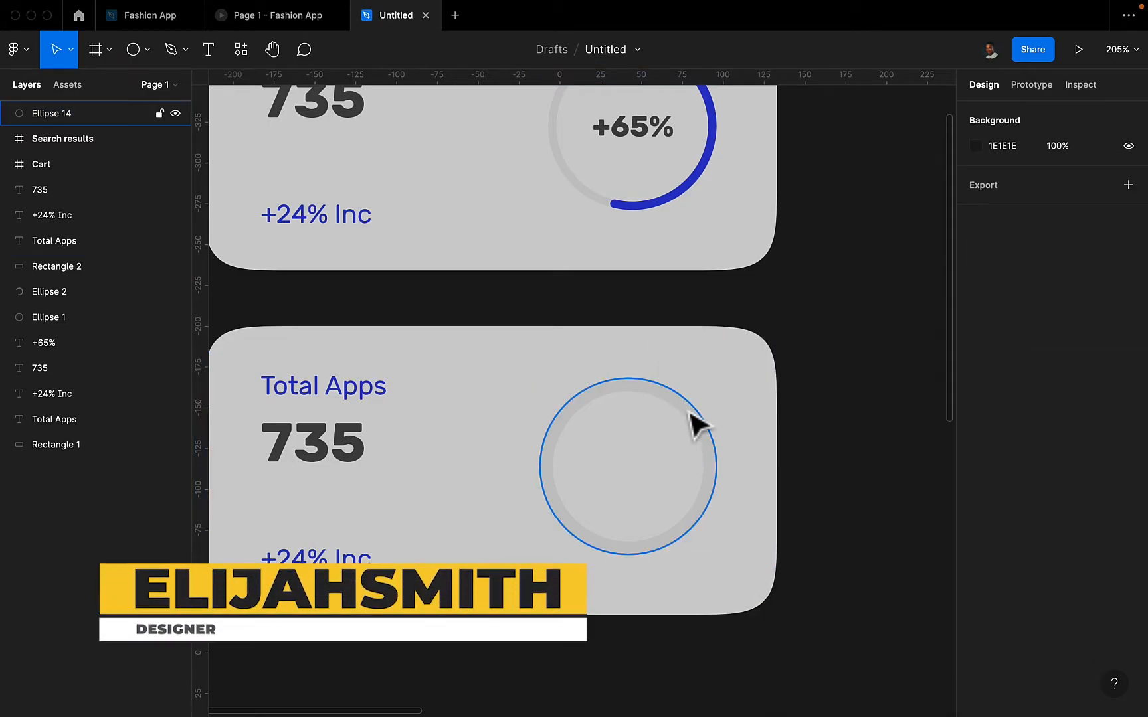
Step: Move the grey ring to about X -21, Y -166 on the lower card and duplicate it in place
left_click_drag(689, 417, 682, 430)
left_click(832, 464)
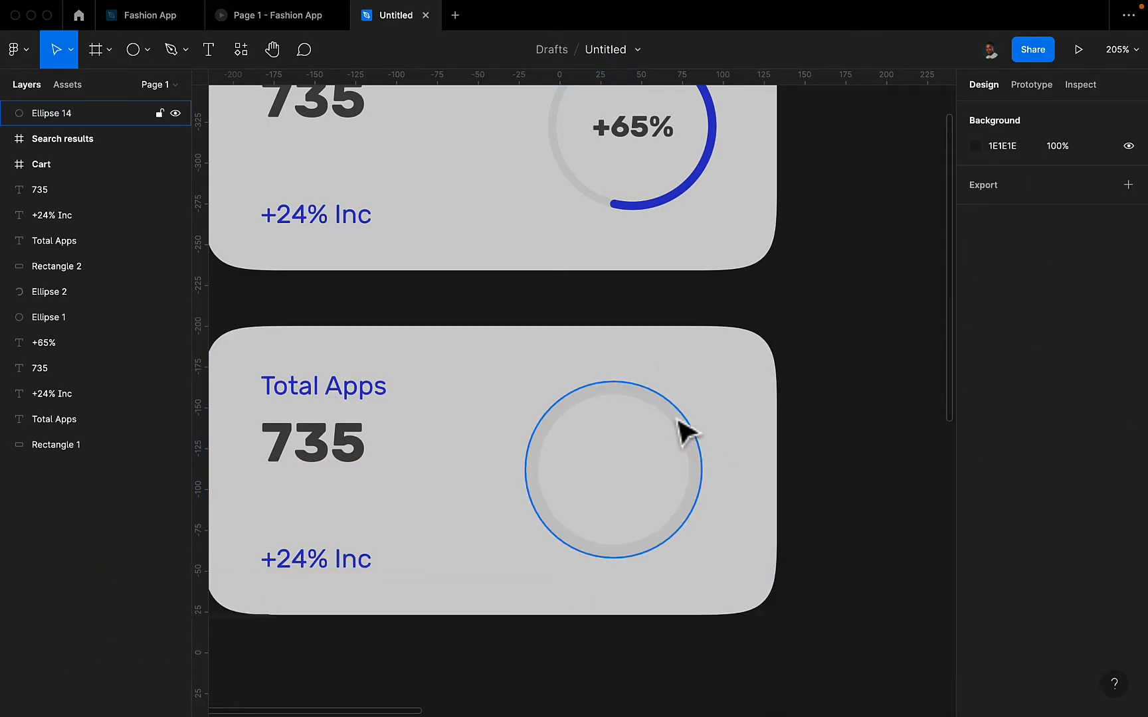
left_click(679, 421)
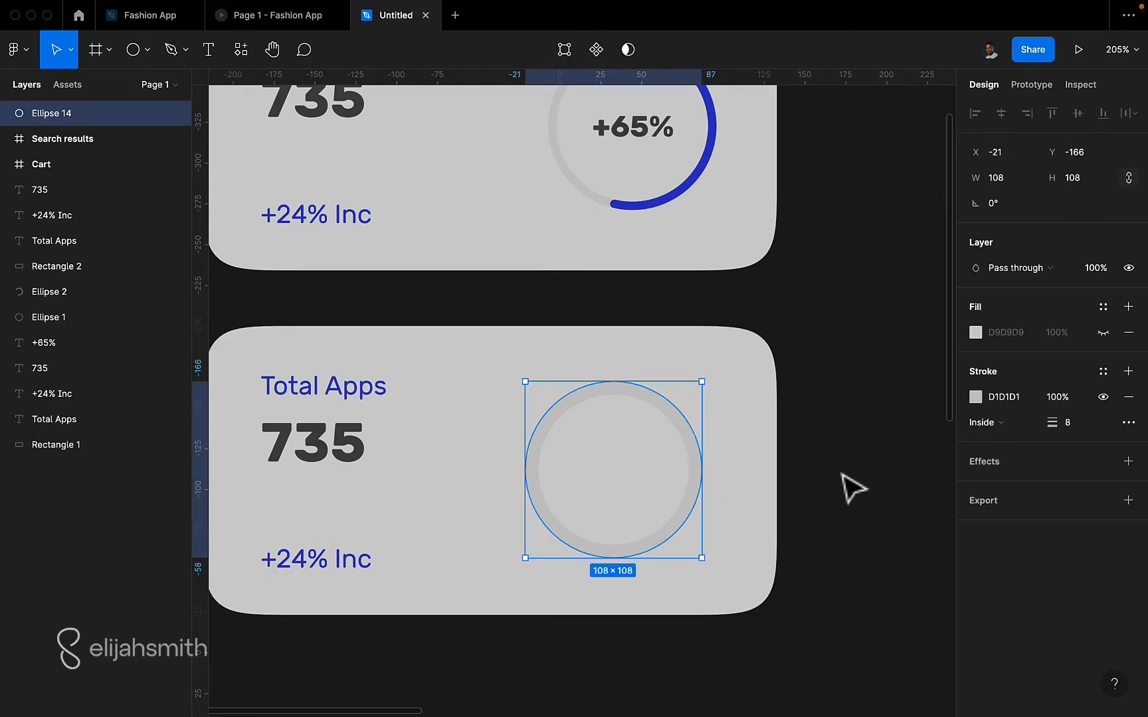
key("super+d")
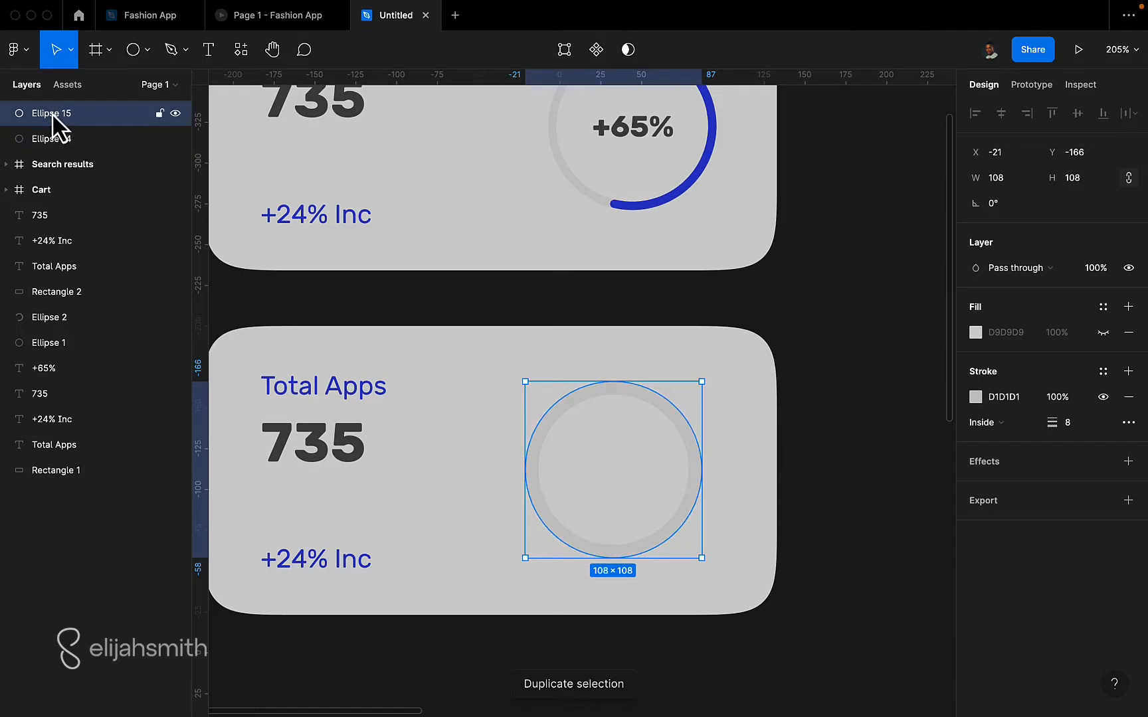
Step: Recolour the duplicate ring's stroke to blue 3645CC by sampling the progress arc on the upper card
left_click(977, 398)
left_click(793, 540)
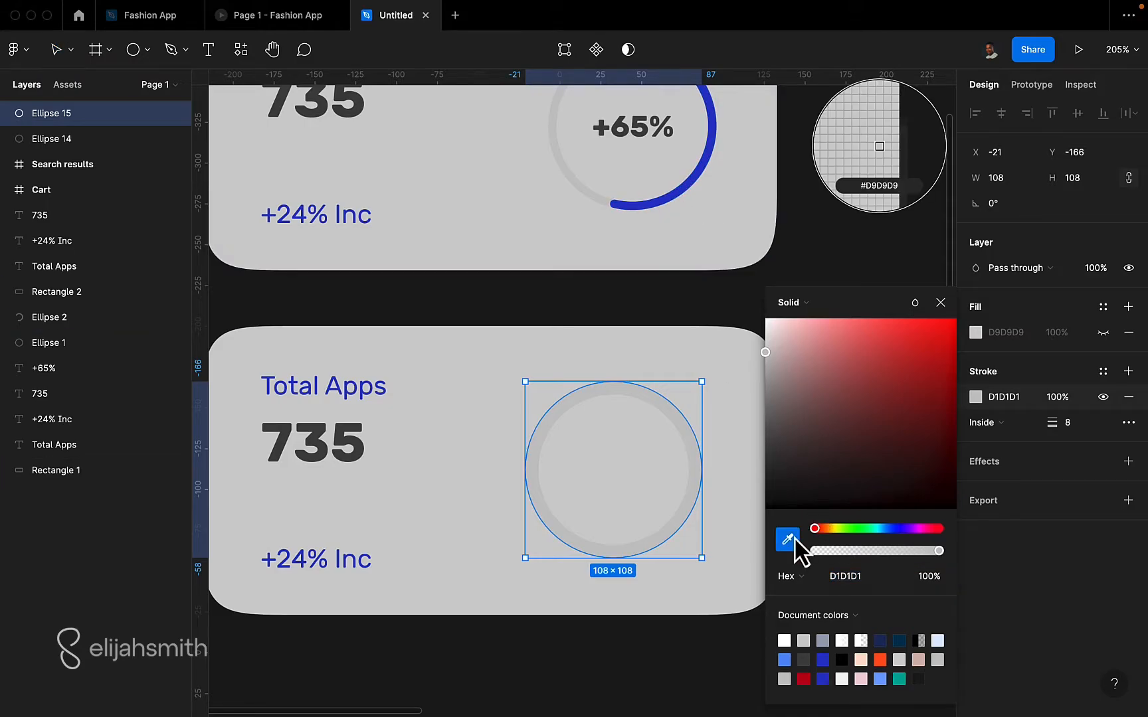
left_click(687, 185)
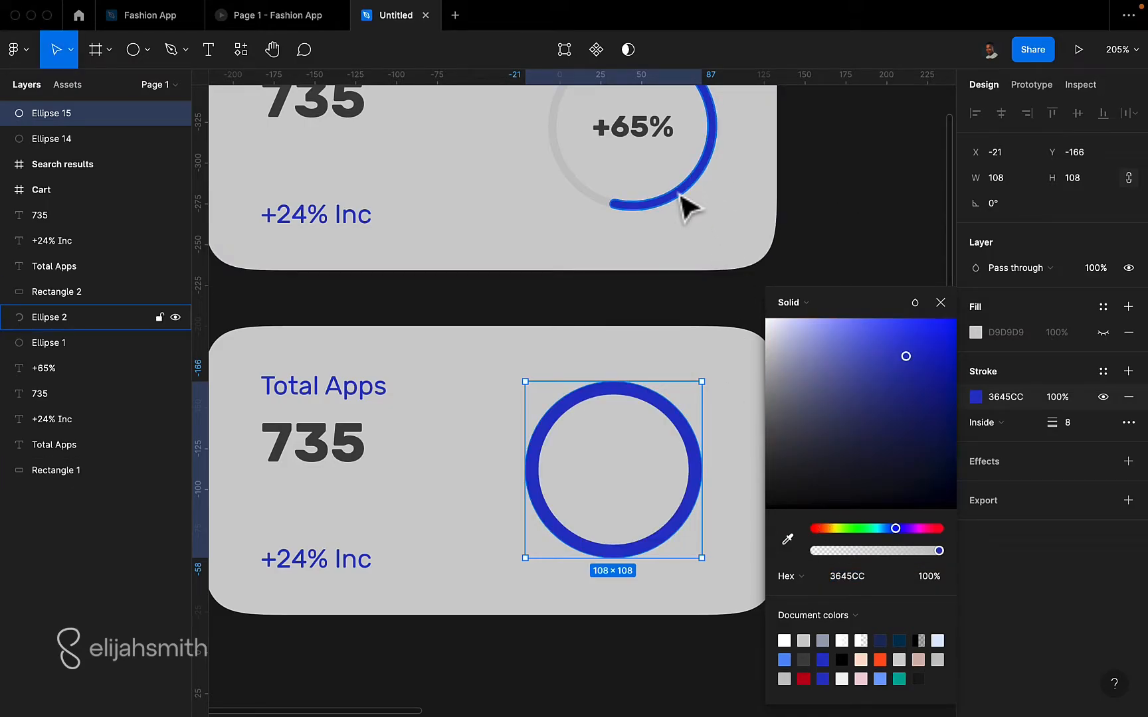
left_click(718, 304)
left_click(661, 410)
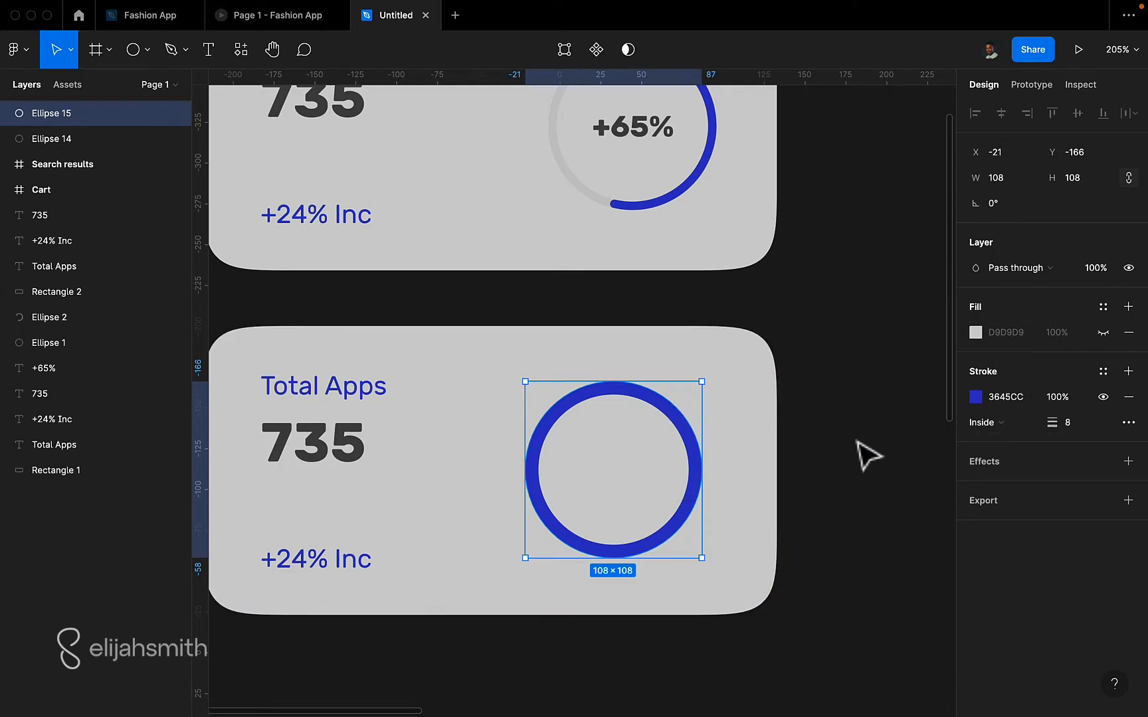
Step: Swap the fill and stroke of the blue ring to turn it into a solid blue circle
scroll(867, 457, "left", 2)
scroll(867, 456, "down", 1)
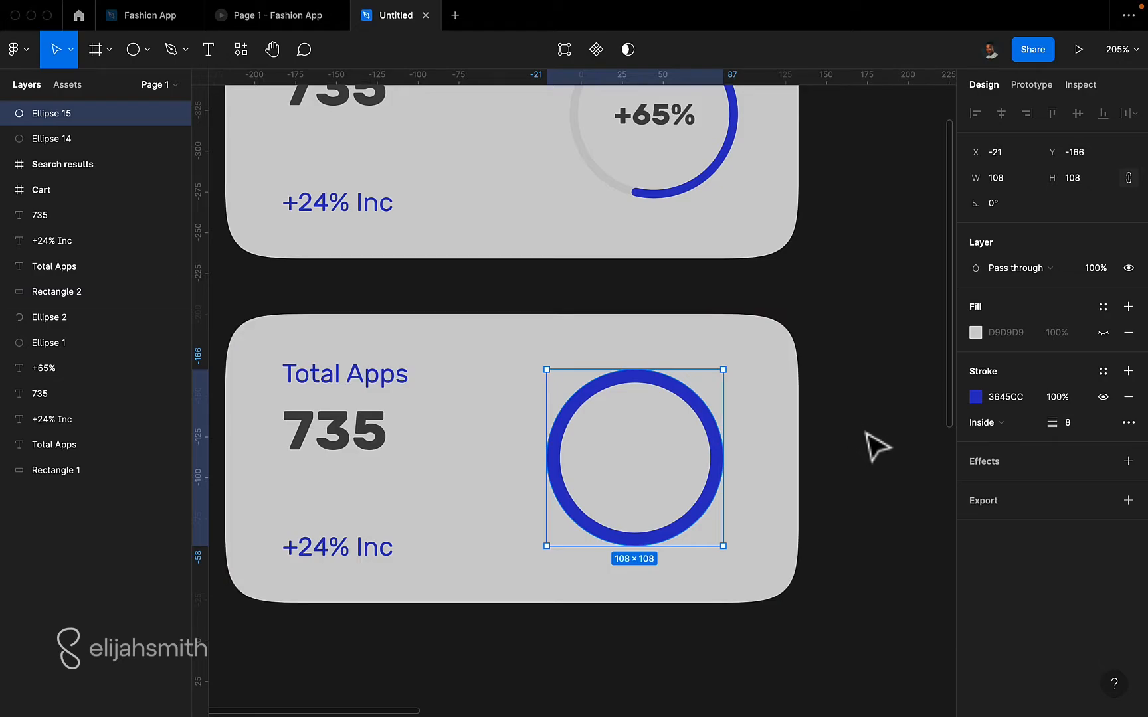
key("shift+x")
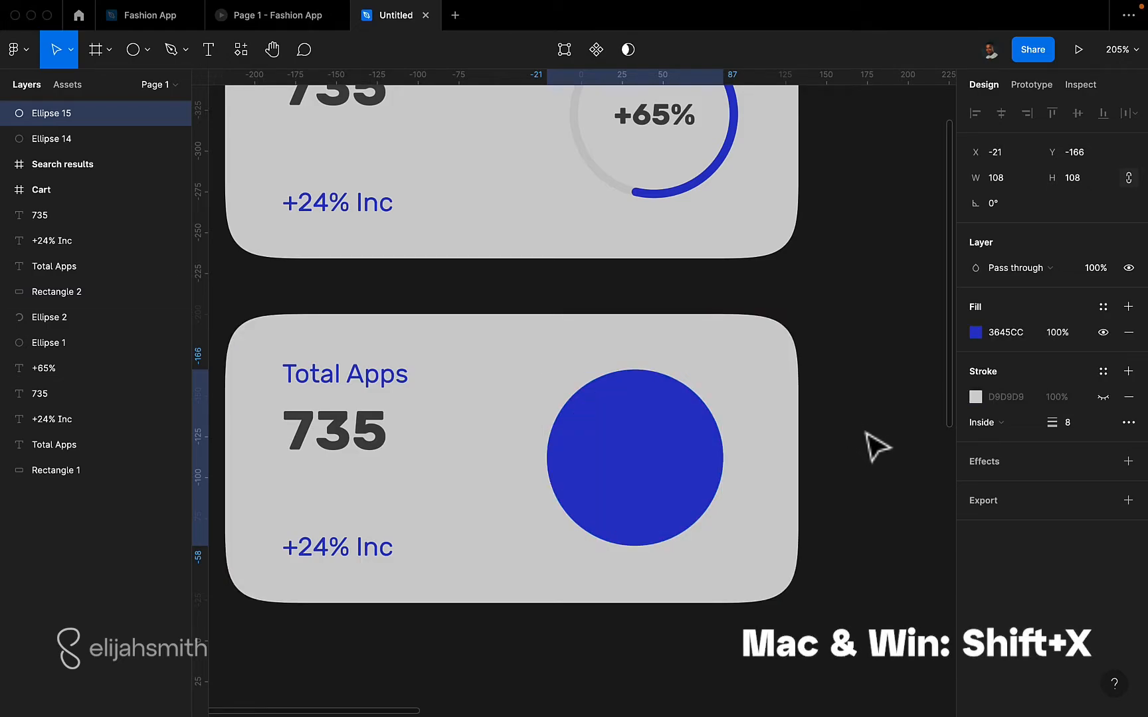
key("shift+x")
key("shift+x")
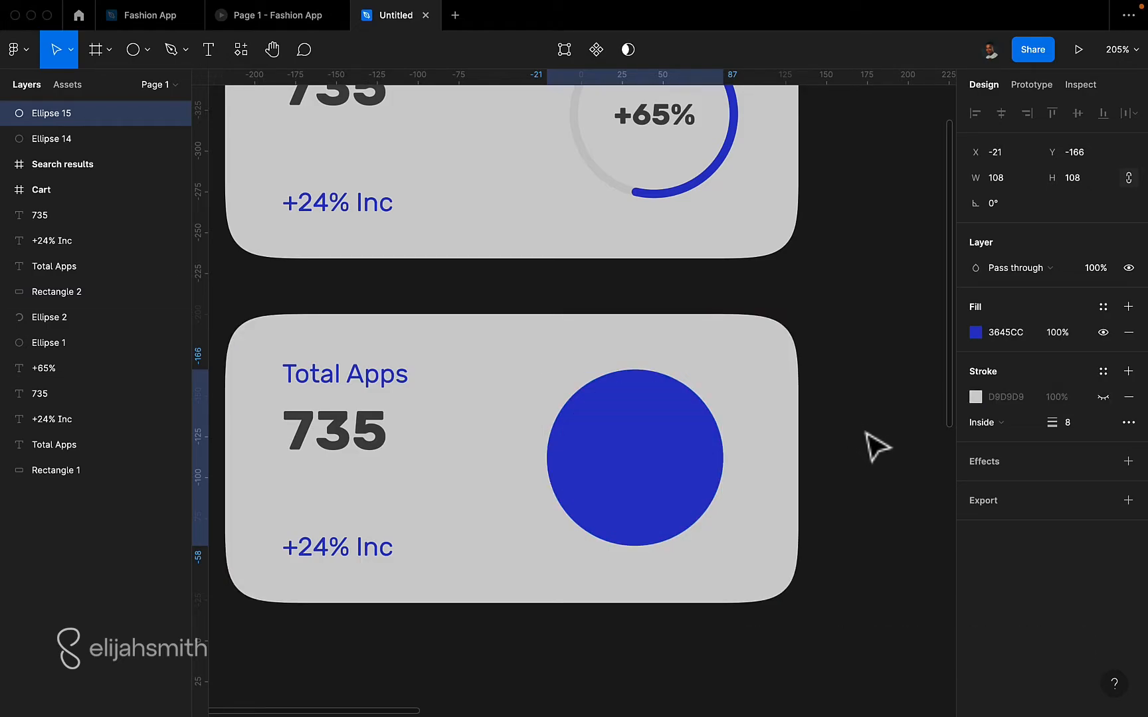
key("shift+x")
key("shift+x")
key("shift+x")
key("shift+x")
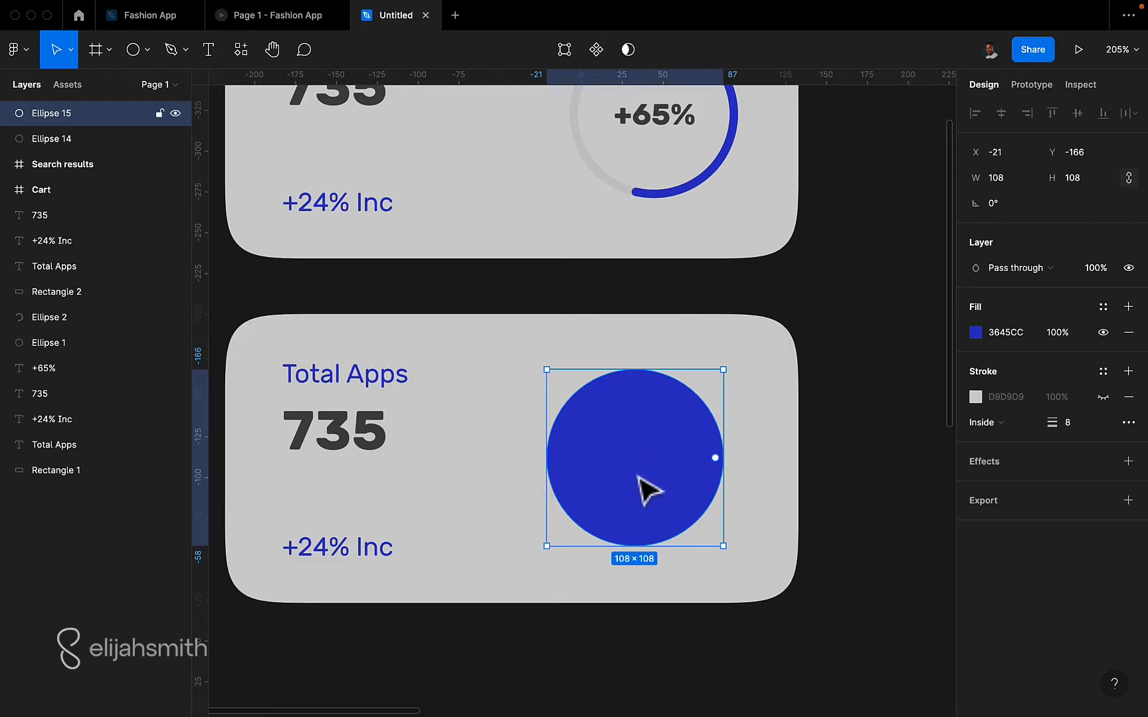
Step: Cut the blue circle into an arc with a -75% sweep and set its inner ratio to about 85%
scroll(640, 454, "left", 2)
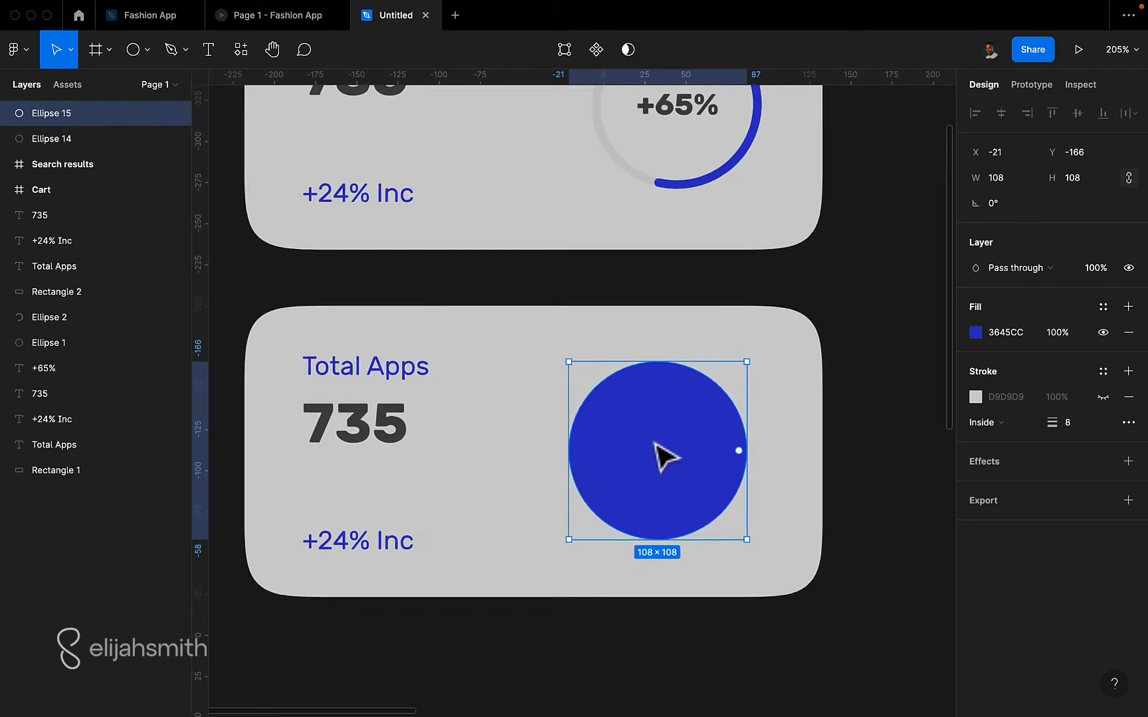
scroll(666, 457, "up", 3)
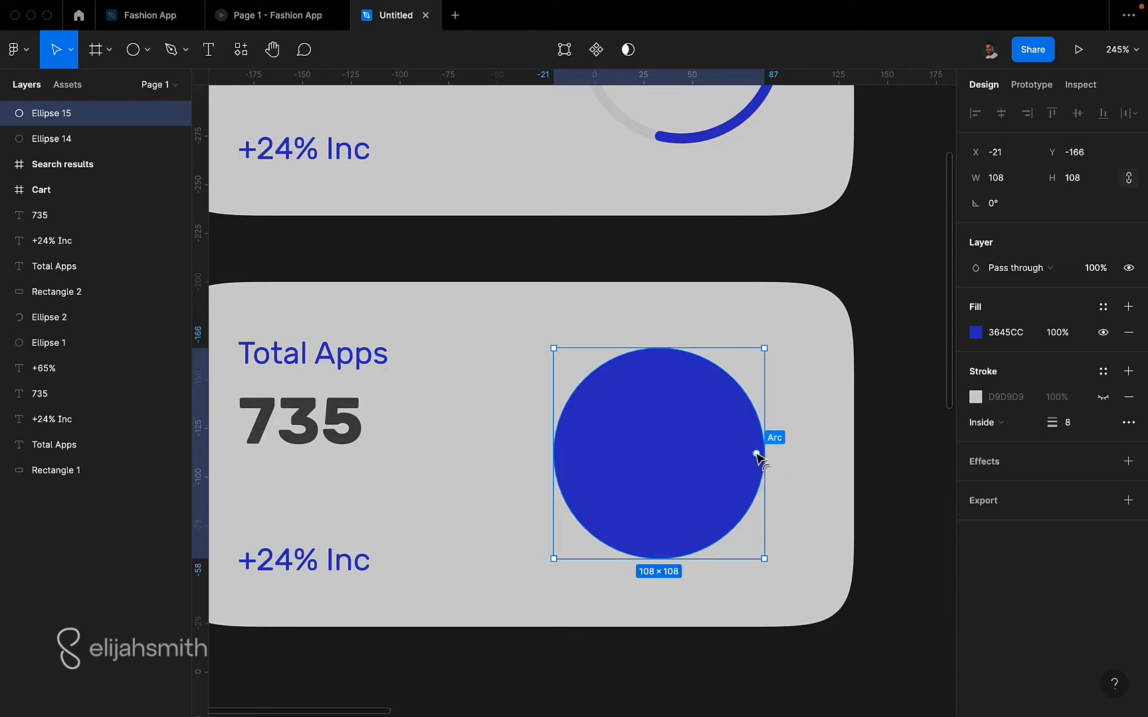
left_click_drag(756, 454, 661, 494)
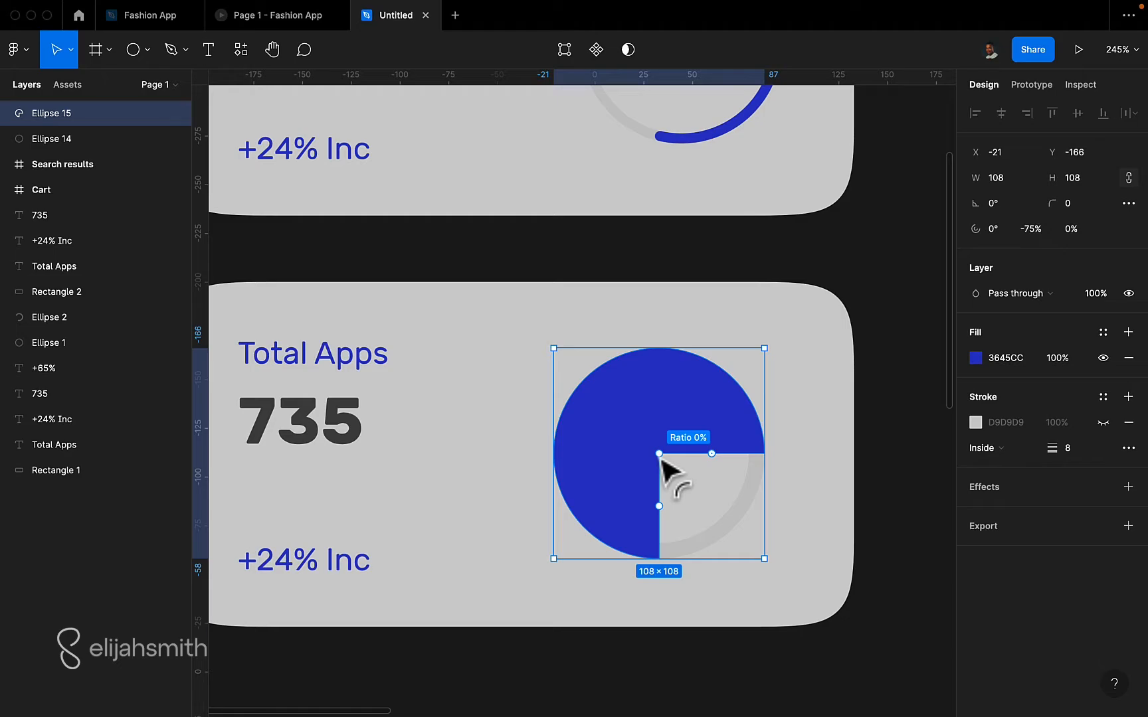
left_click_drag(659, 455, 582, 417)
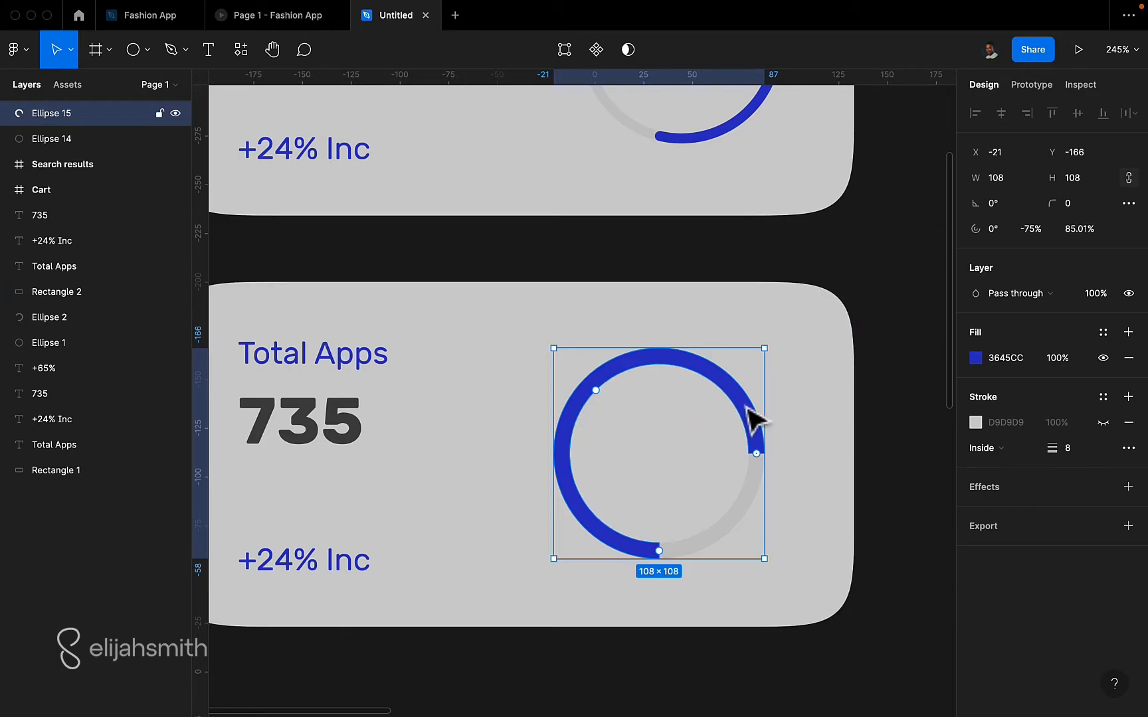
Step: Rotate the blue arc's start to -90° and round its ends with a corner radius of 16
left_click_drag(758, 457, 660, 360)
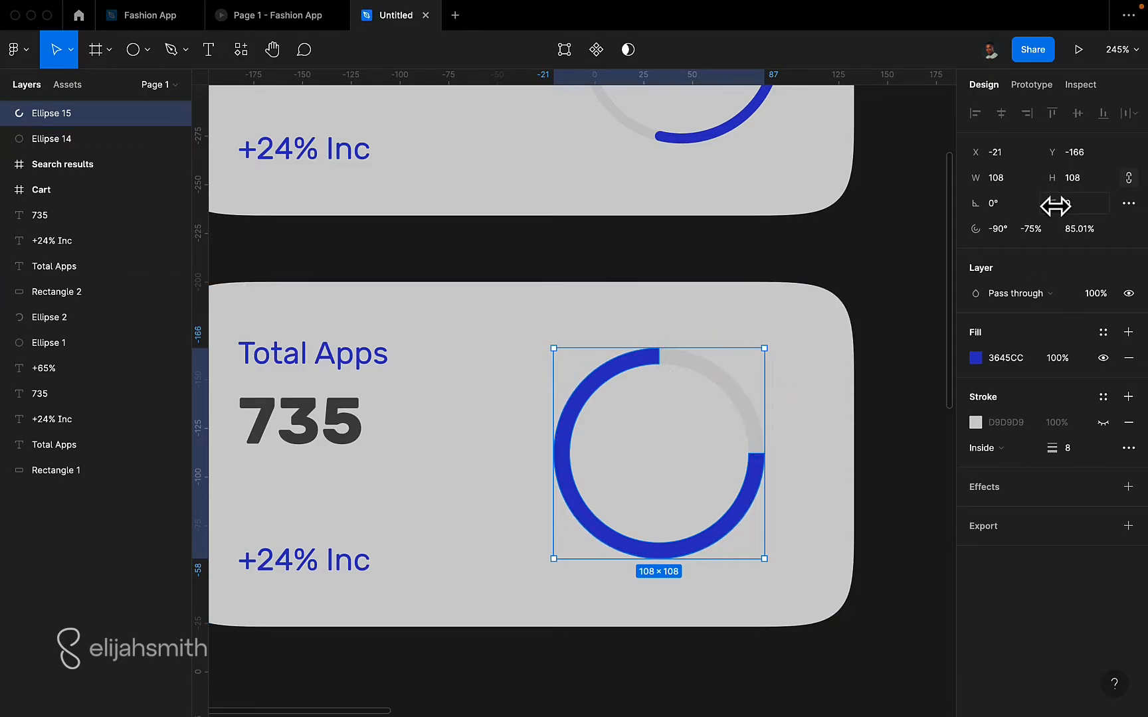
left_click_drag(1051, 203, 1126, 199)
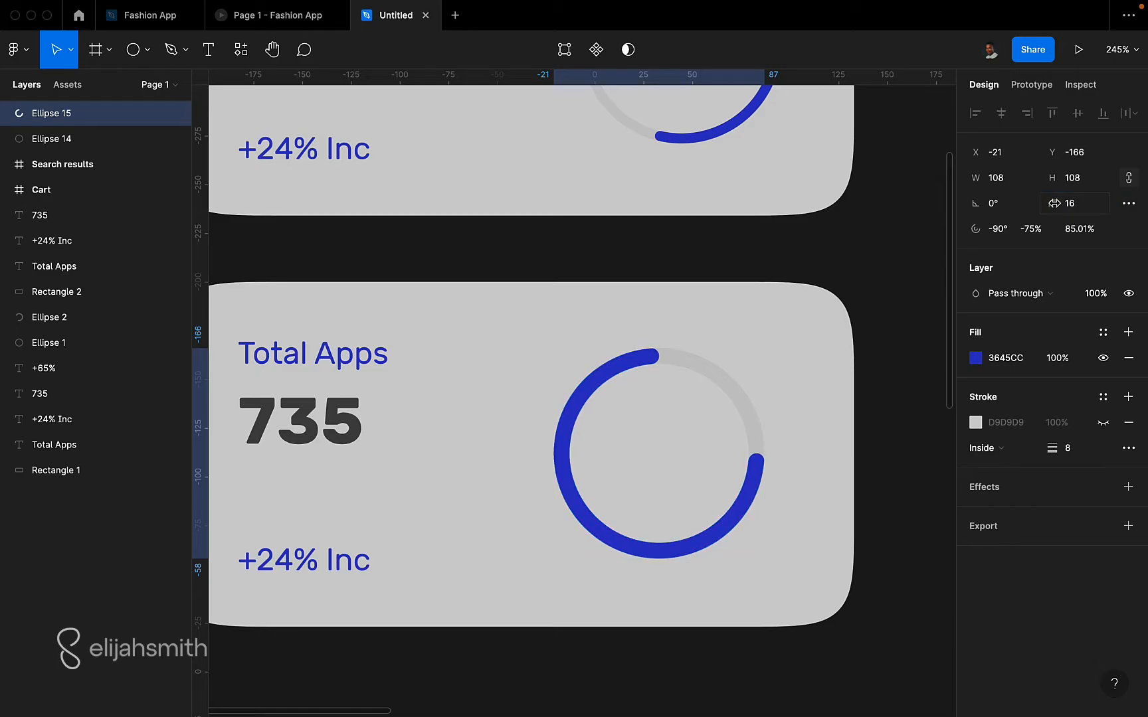
Step: Rotate the blue arc's start angle to about 120° so its gap faces the lower-left side of the ring
scroll(718, 333, "up", 2)
scroll(724, 333, "down", 5)
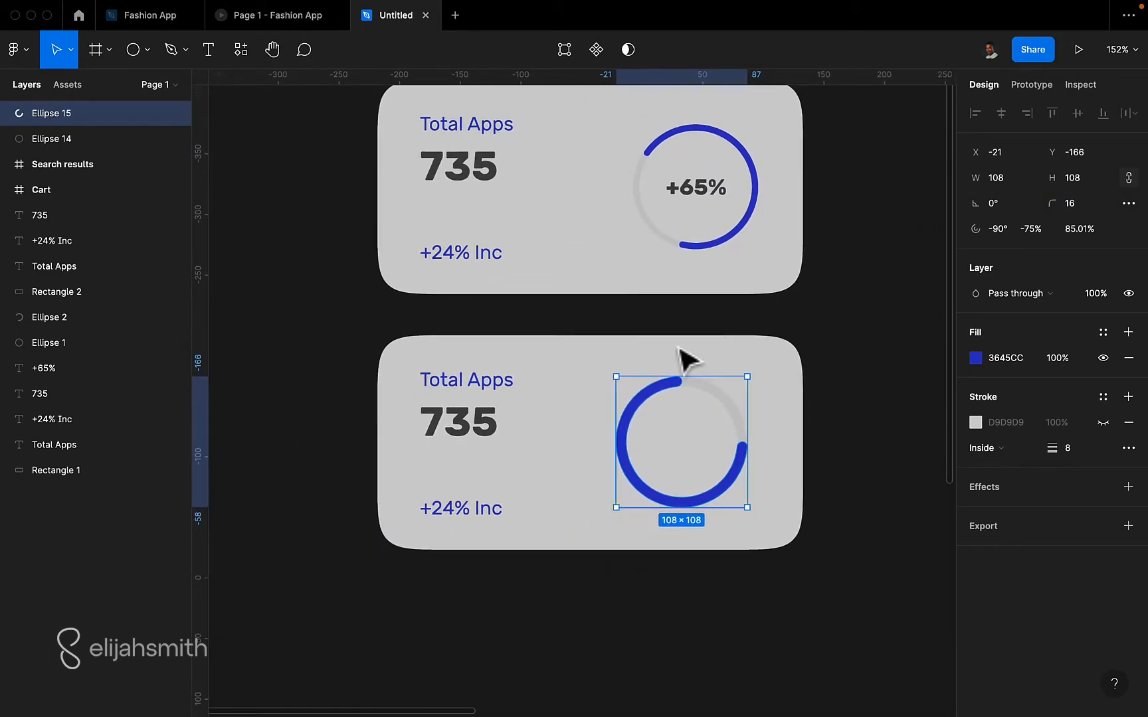
left_click_drag(683, 385, 656, 508)
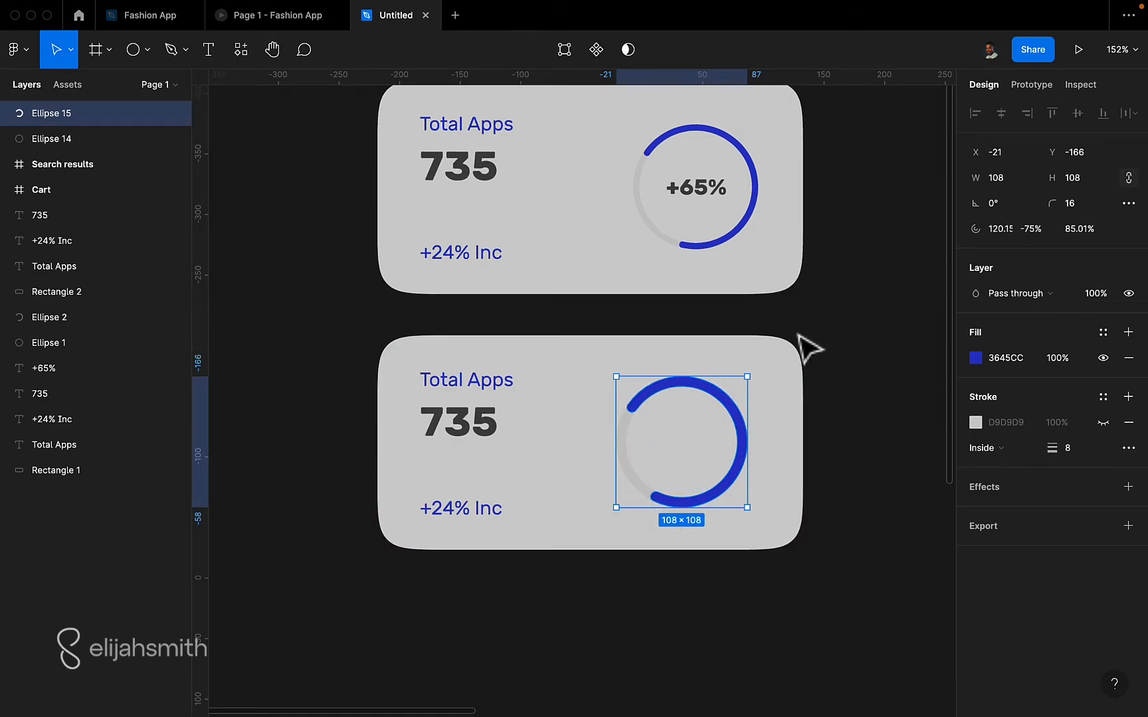
left_click(830, 354)
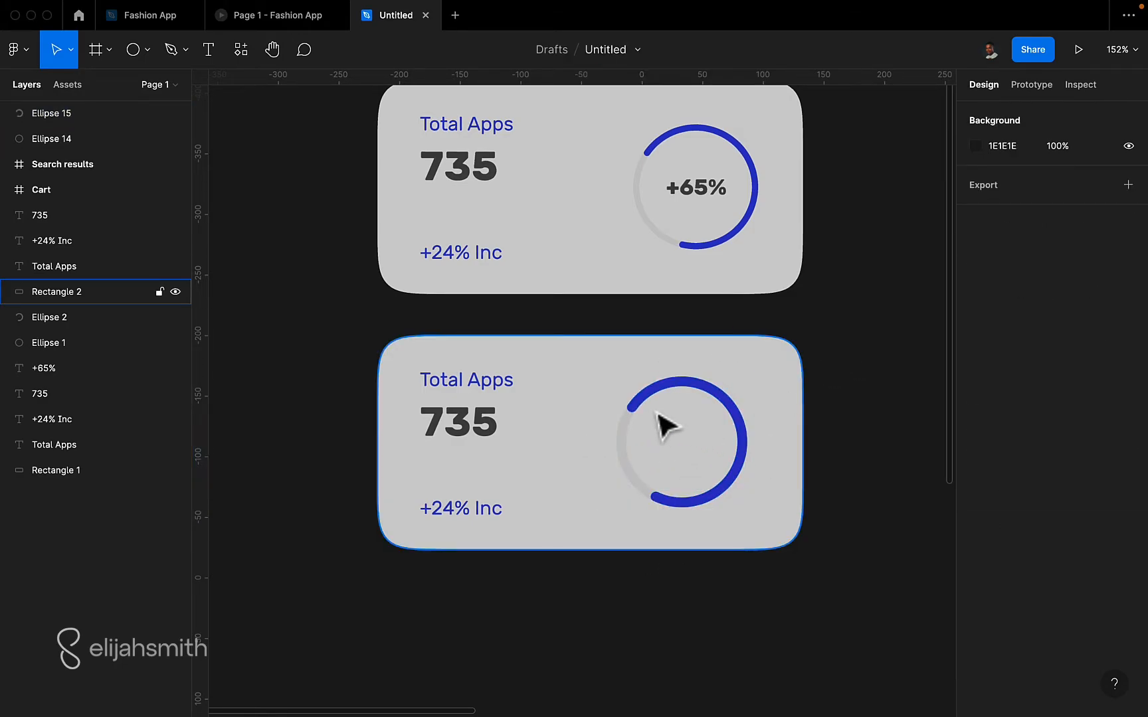
Step: Duplicate the blue arc in place and change the copy's fill to green 93CC36
scroll(666, 426, "up", 5)
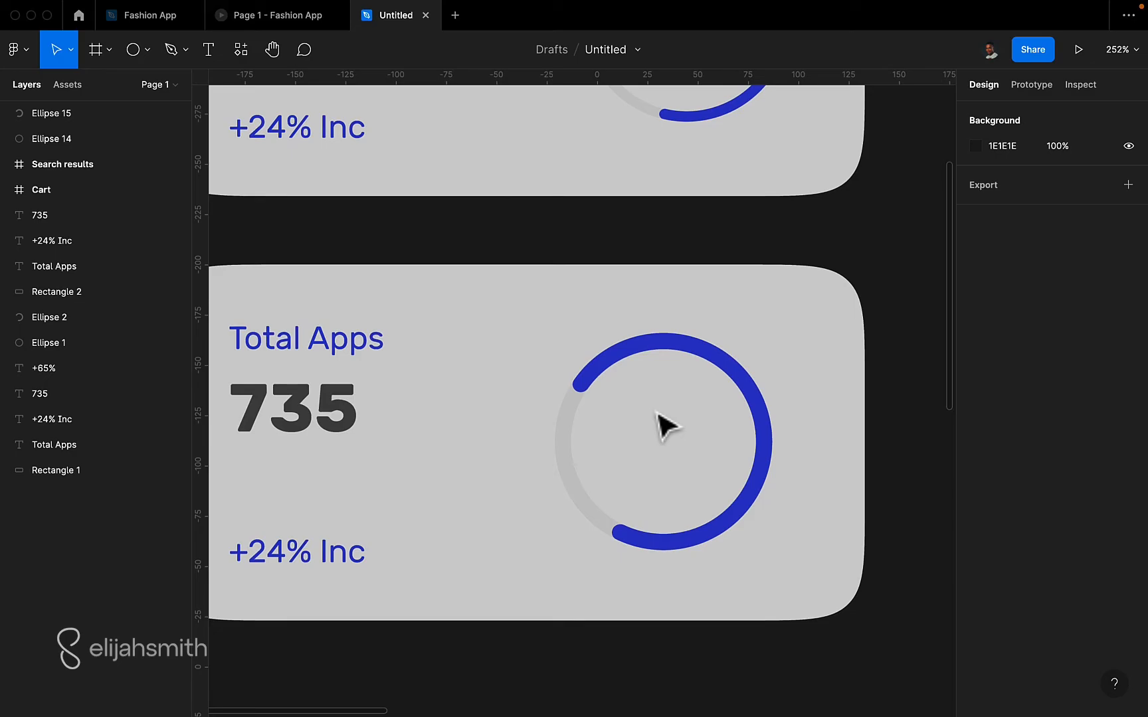
left_click(638, 367)
key("super+d")
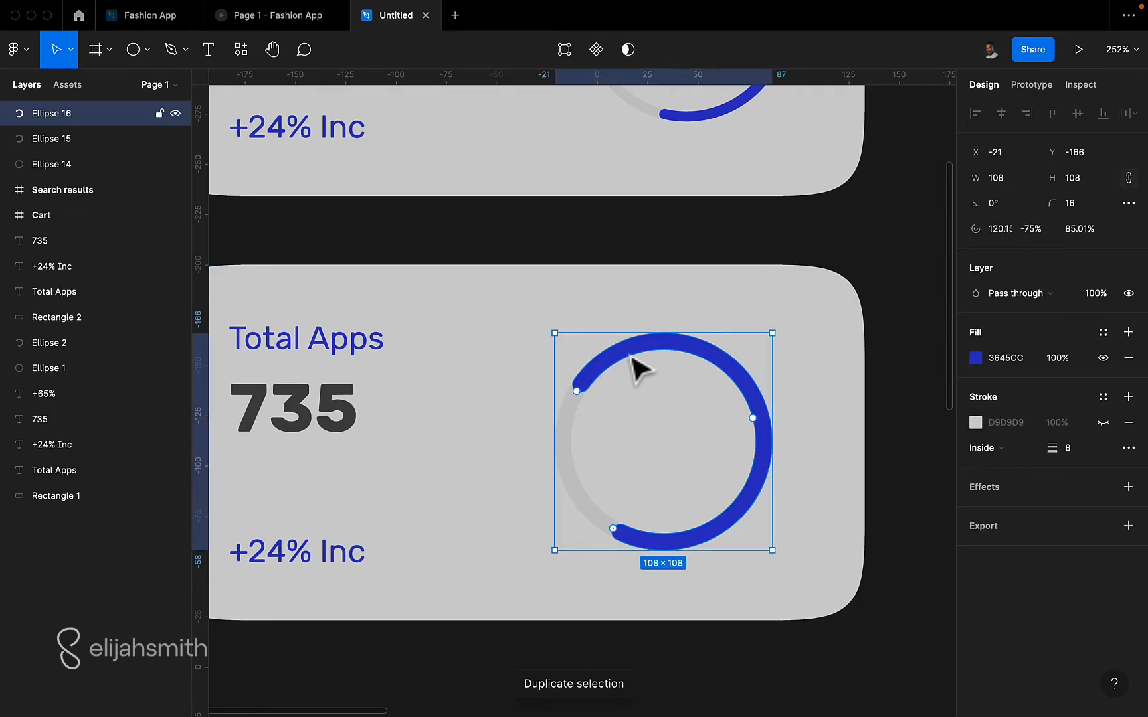
left_click(975, 359)
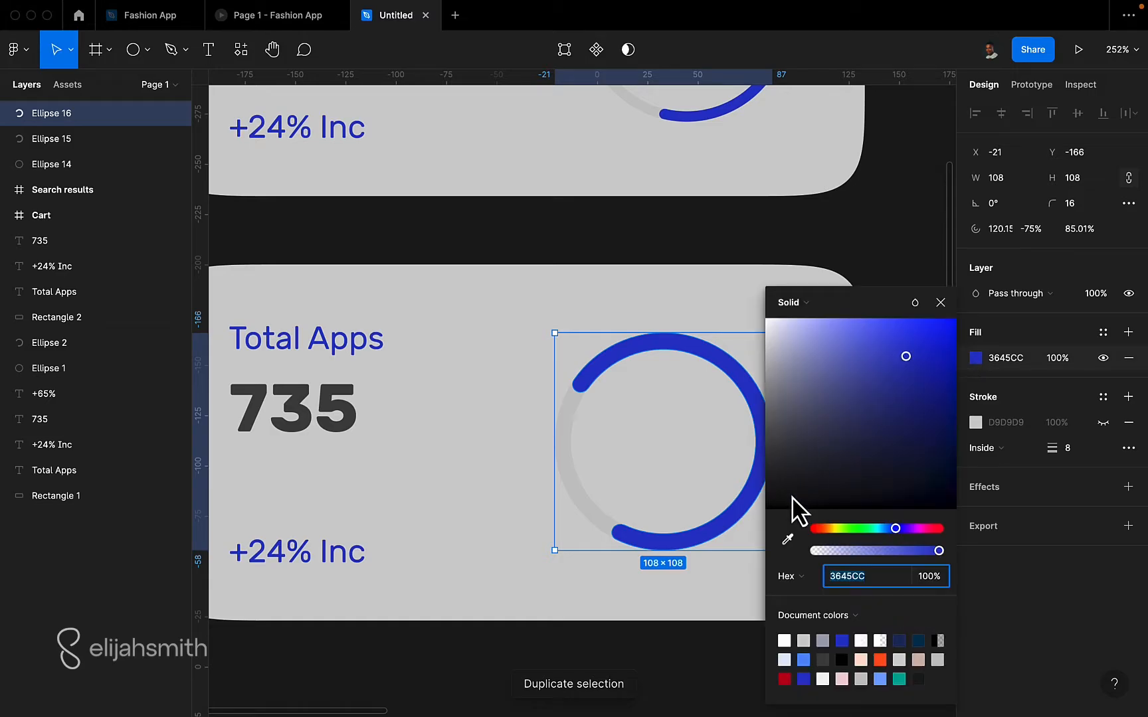
left_click(845, 529)
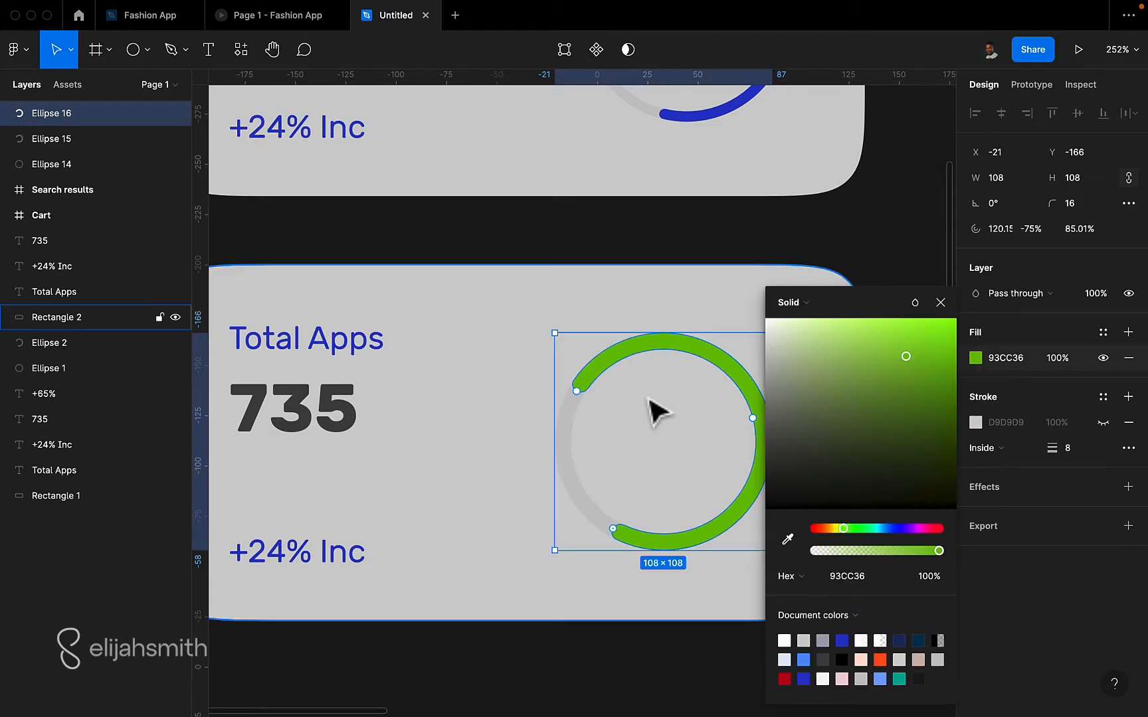
Step: Rotate the green arc's start to the ring's lower-right side, exposing a segment of the blue arc beneath it
scroll(618, 374, "right", 2)
scroll(617, 374, "down", 1)
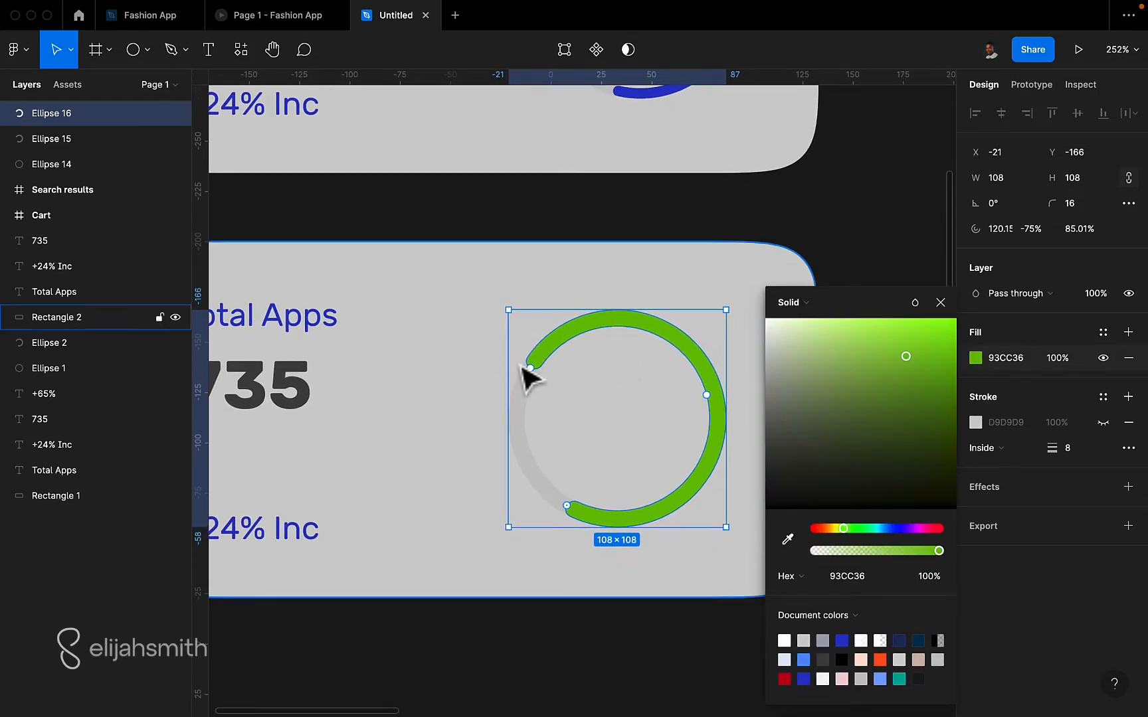
mouse_move(567, 506)
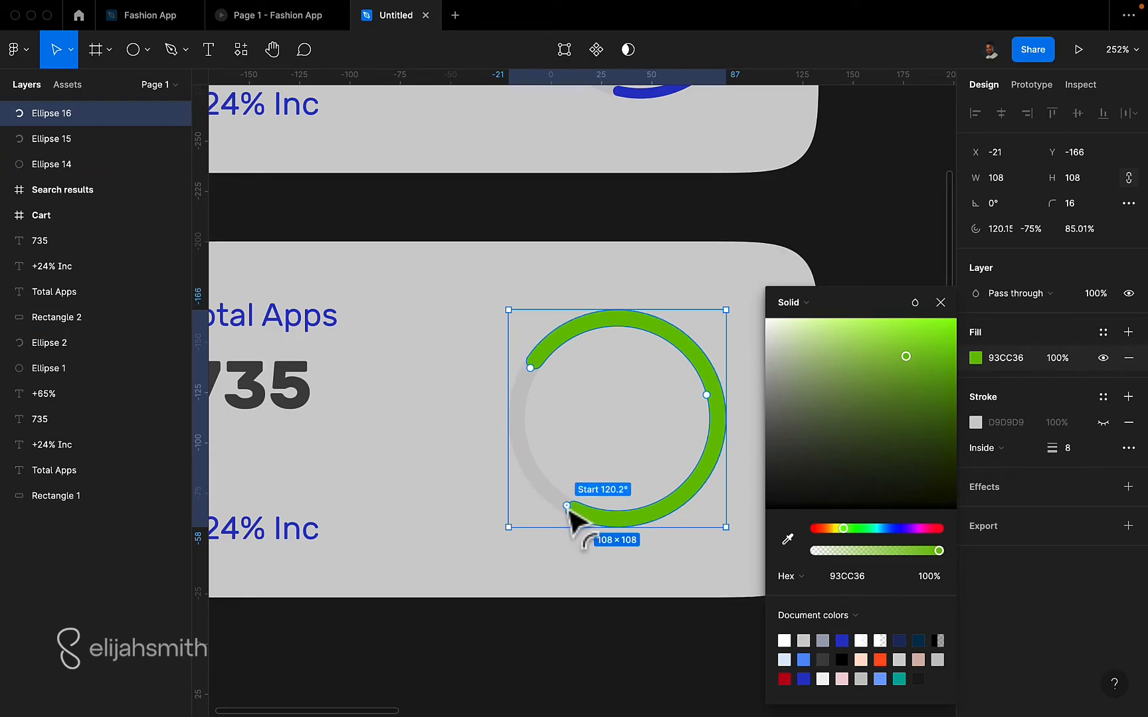
left_click_drag(567, 506, 715, 458)
left_click(631, 618)
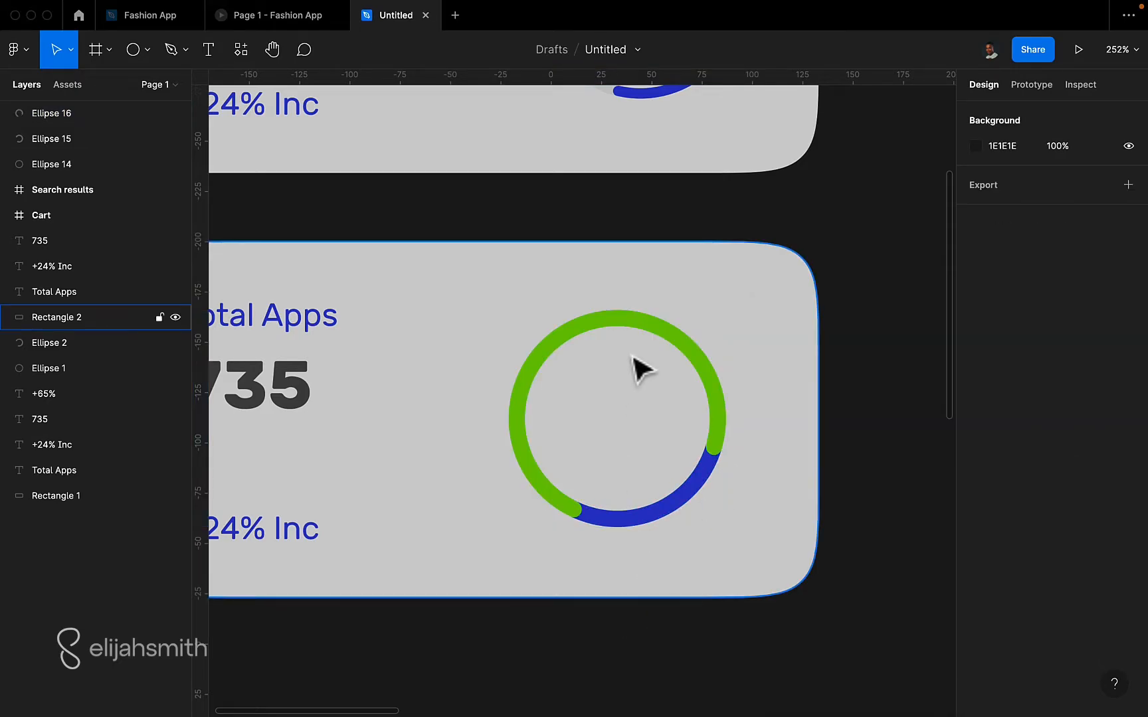
Step: Move the complete ring chart on the lower card toward the Total Apps text, freeing space beside it
scroll(642, 368, "down", 5)
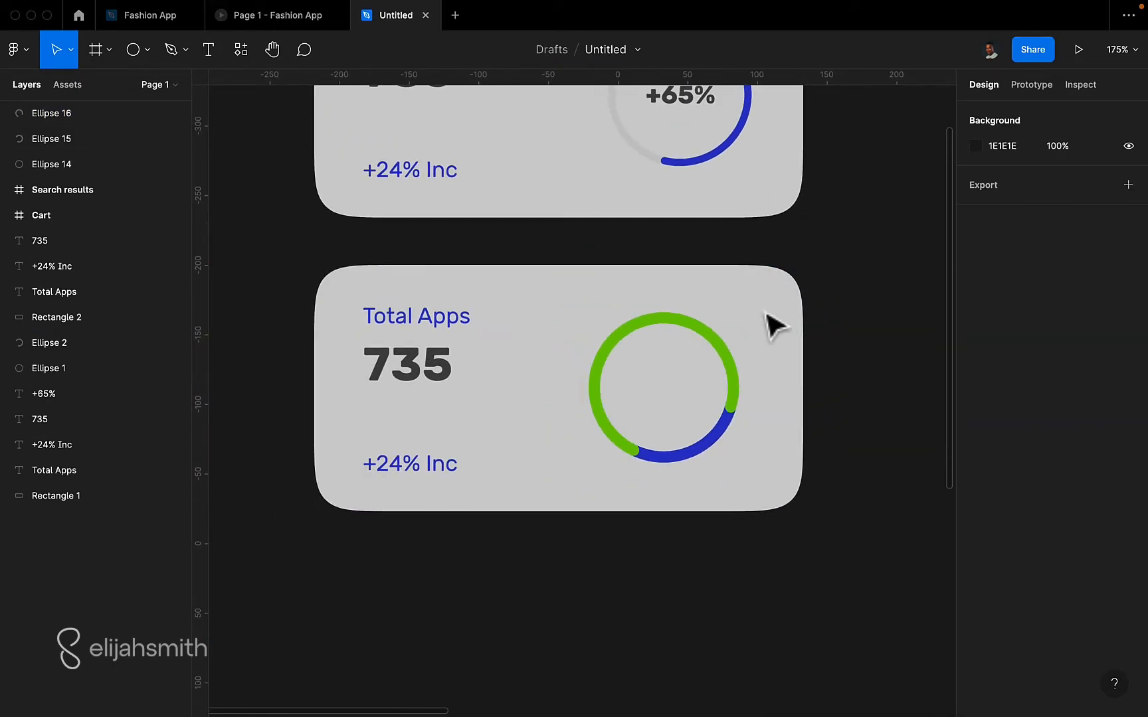
left_click_drag(773, 325, 584, 510)
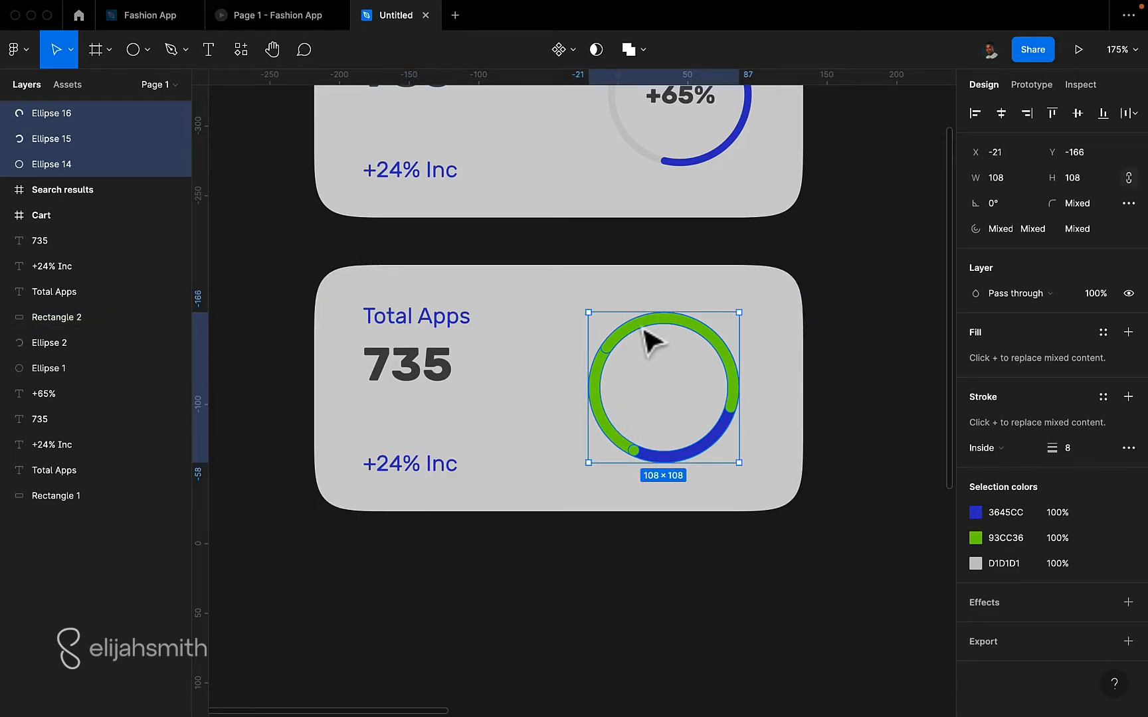
left_click_drag(648, 339, 573, 341)
left_click(876, 277)
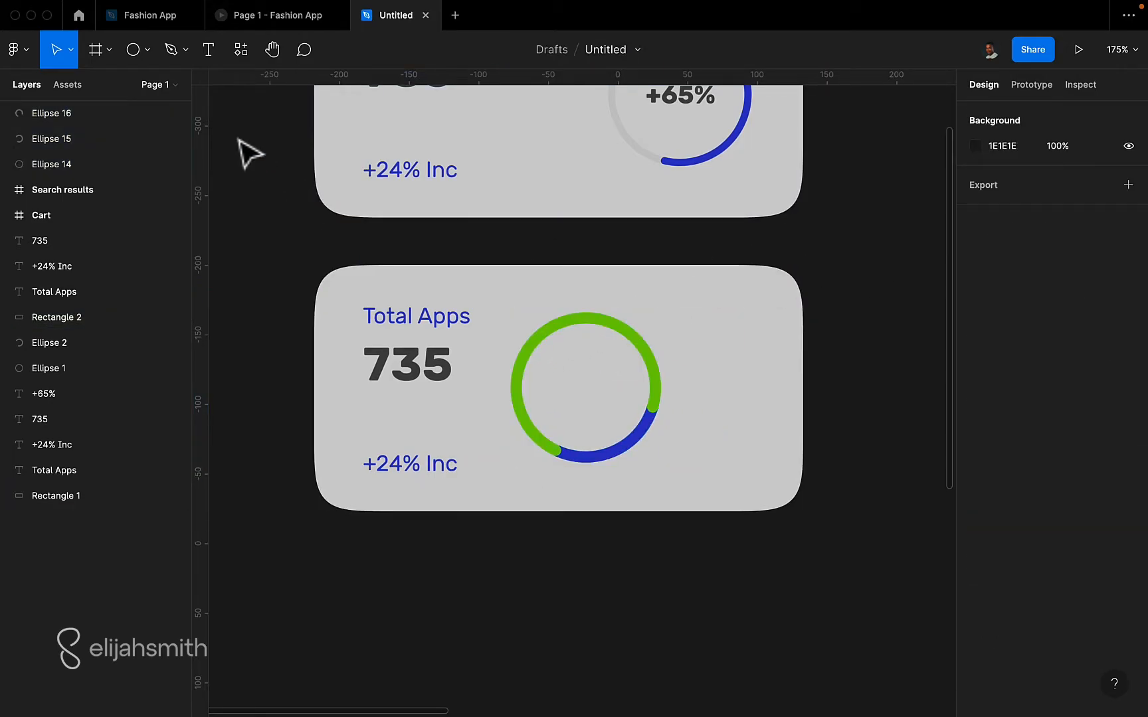
Step: Draw an 8 × 8 circle in the free space beside the ring and fill it with the blue arc's colour, 3645CC
left_click(133, 50)
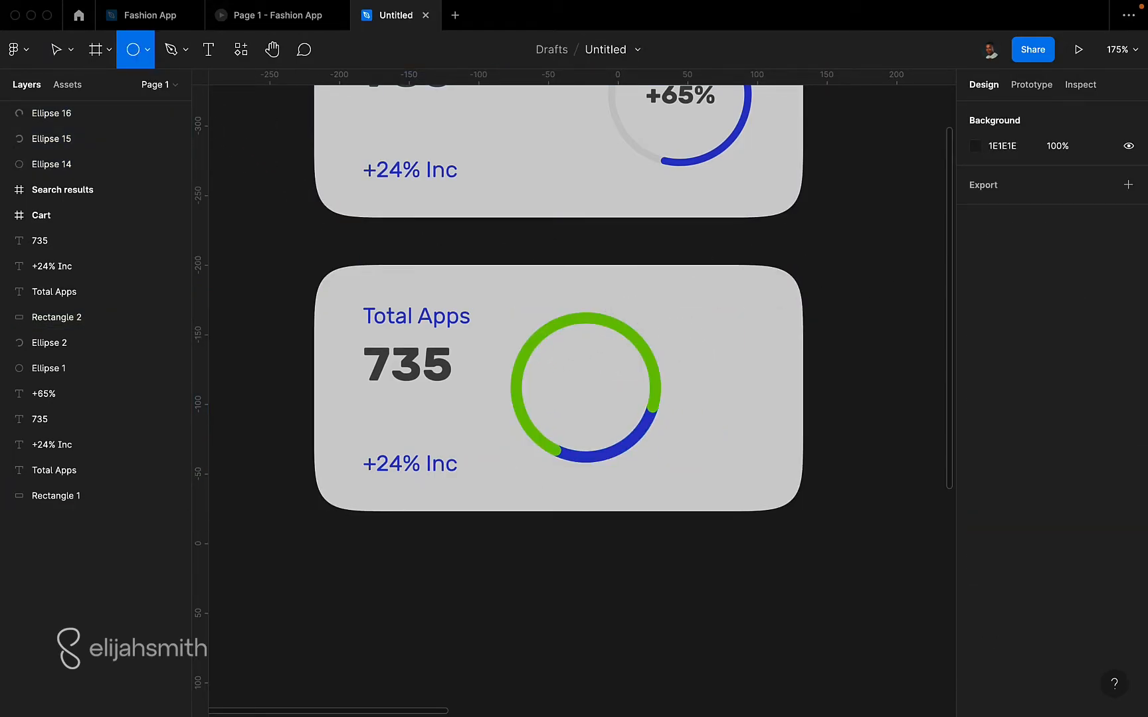
left_click_drag(692, 354, 704, 365)
scroll(714, 372, "up", 3)
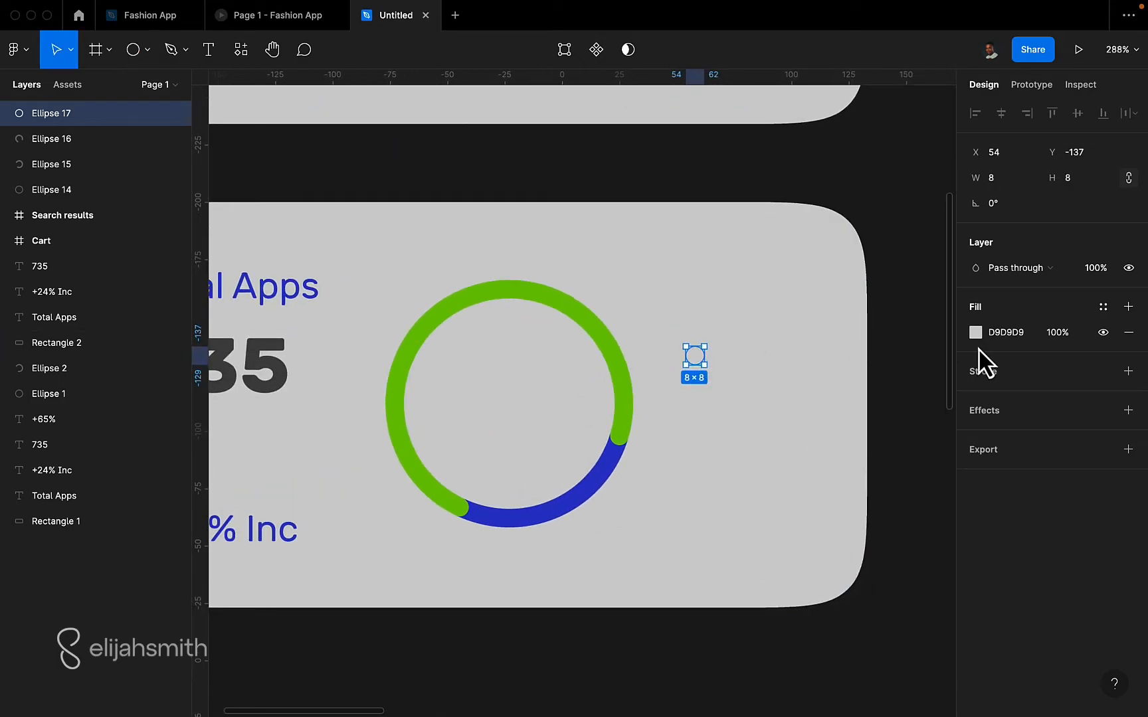
left_click(976, 332)
left_click(787, 539)
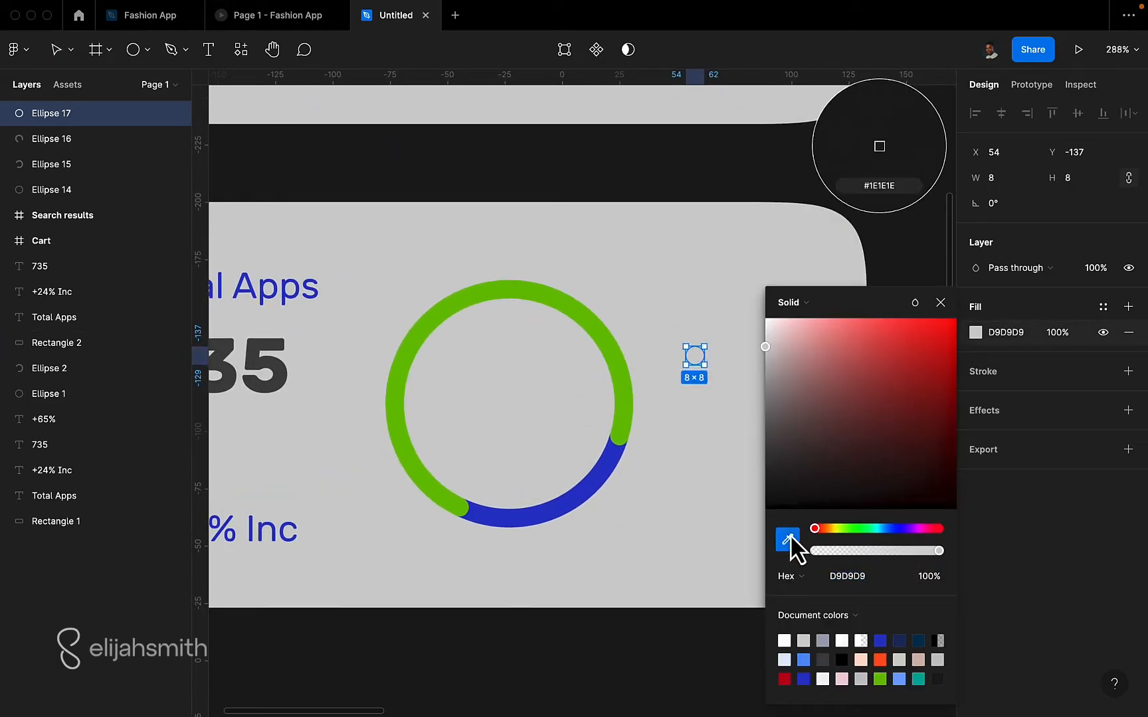
left_click(600, 491)
scroll(730, 469, "right", 2)
key("Escape")
key("Escape")
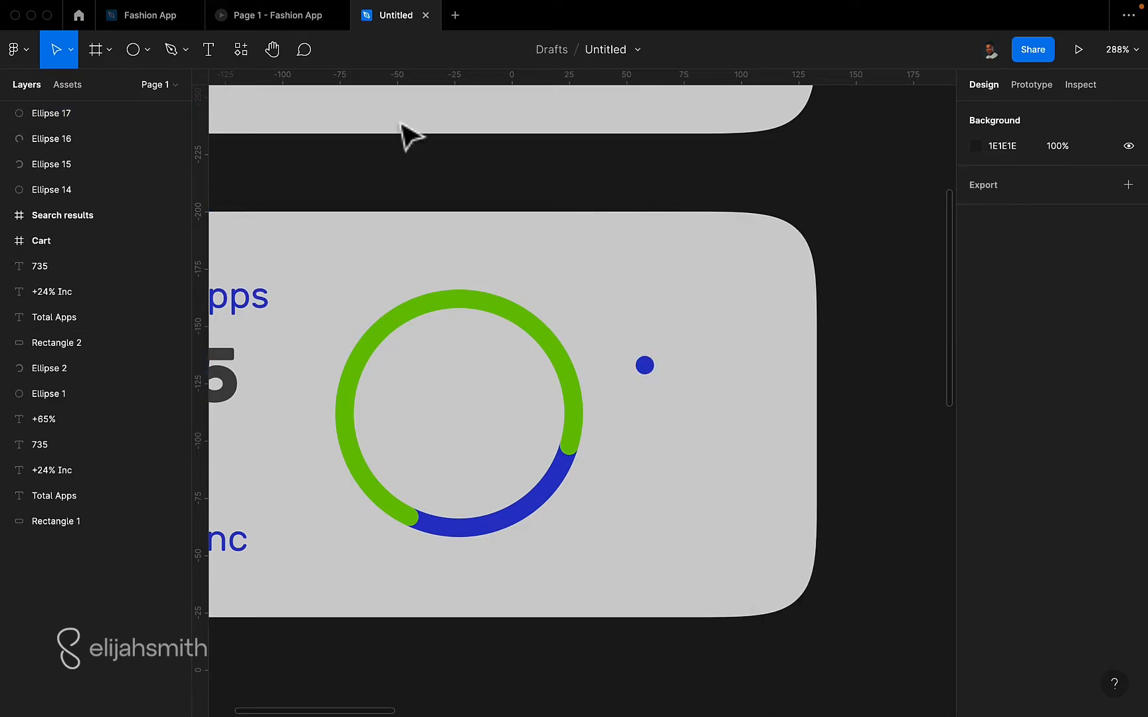
Step: Add the text label "Profit" next to the blue dot
left_click(207, 50)
left_click(672, 368)
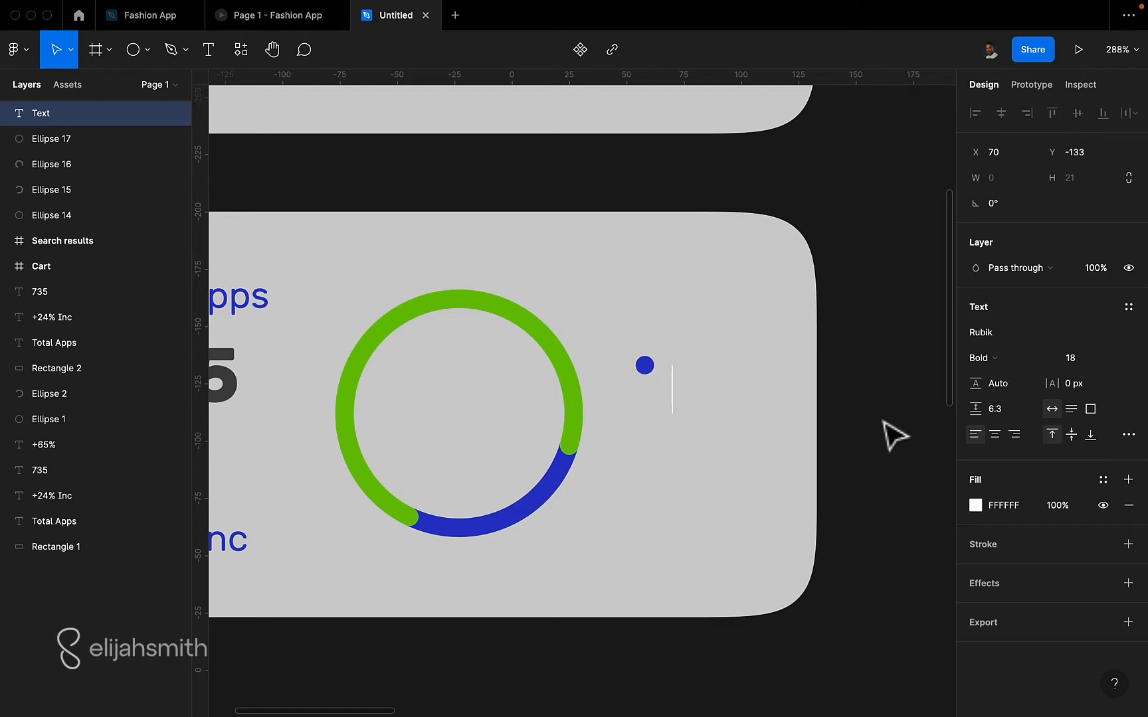
type("Pro")
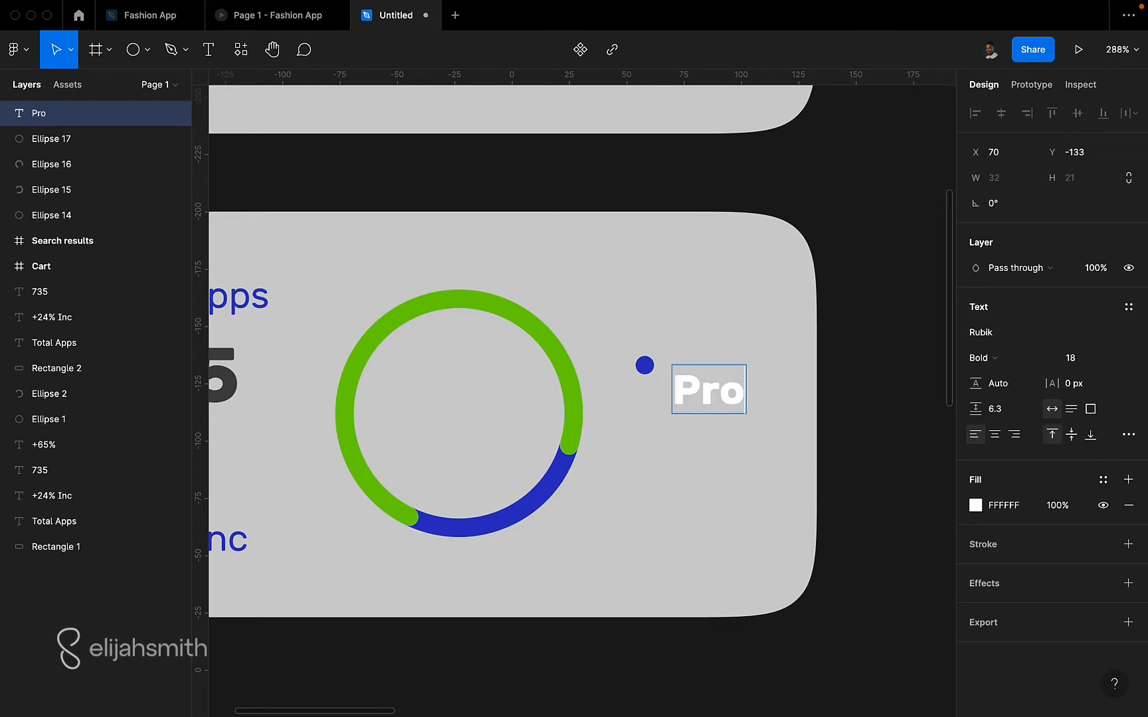
type("fit")
key("Escape")
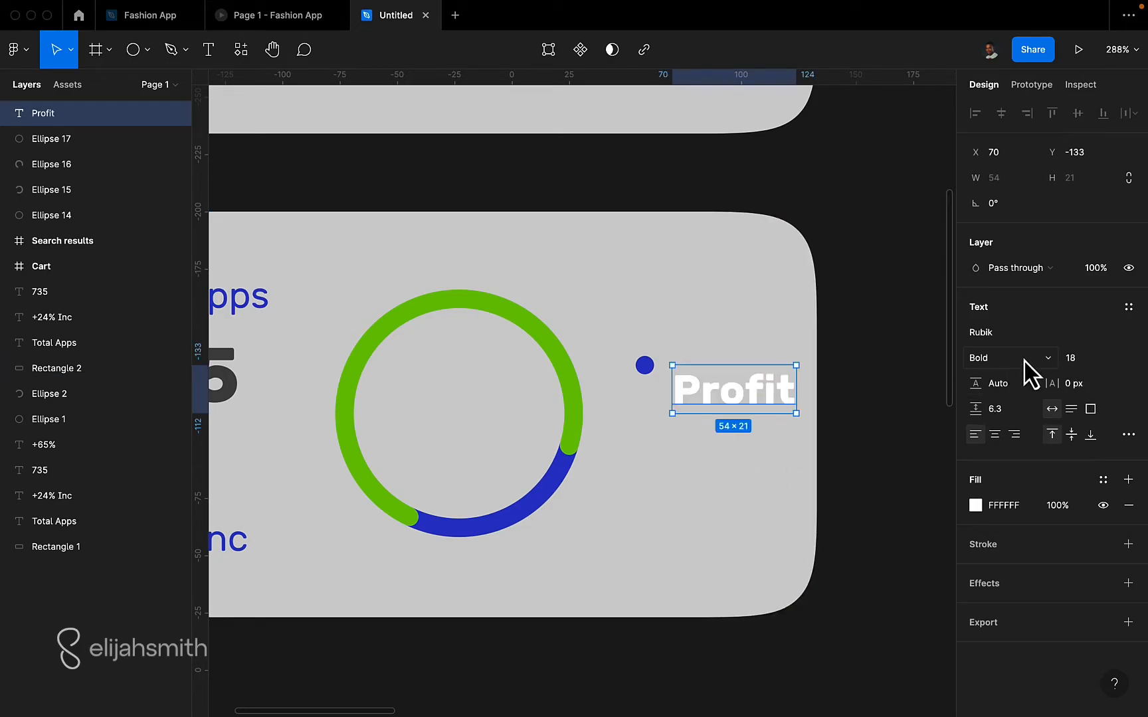
Step: Style the Profit label as size 14 Medium in dark 2D2C2C and line it up with the blue dot
left_click(1070, 358)
type("14")
key("Return")
left_click(975, 506)
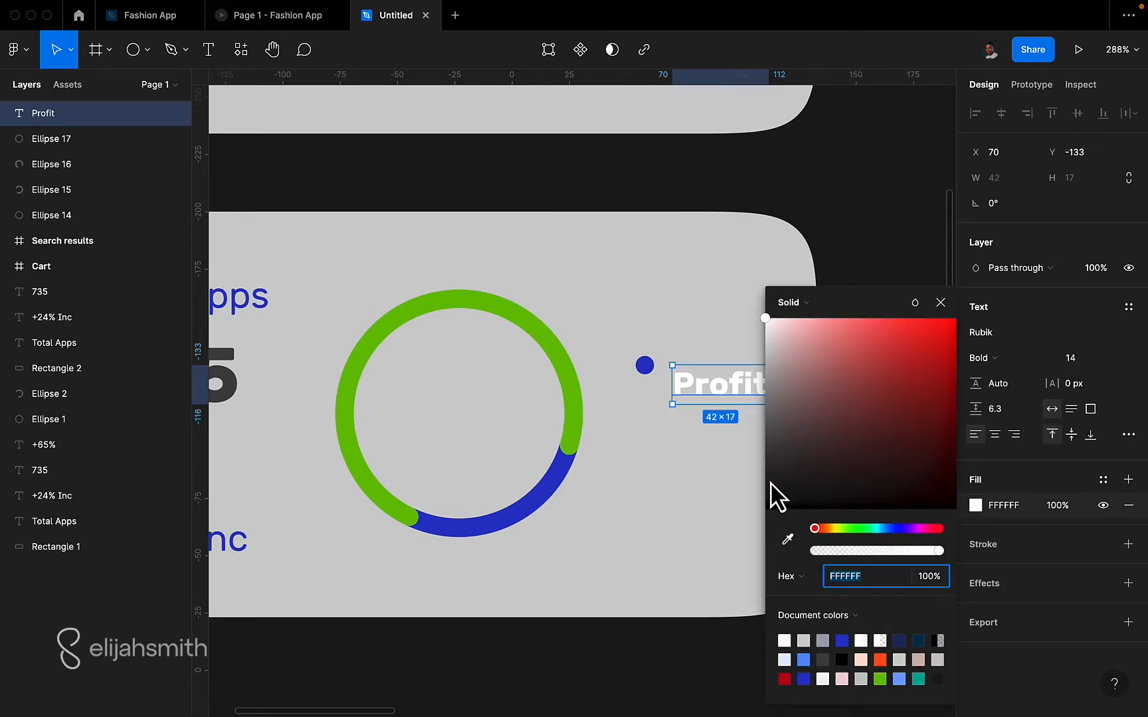
left_click(770, 476)
left_click_drag(723, 396, 716, 378)
left_click(1018, 359)
left_click(1007, 324)
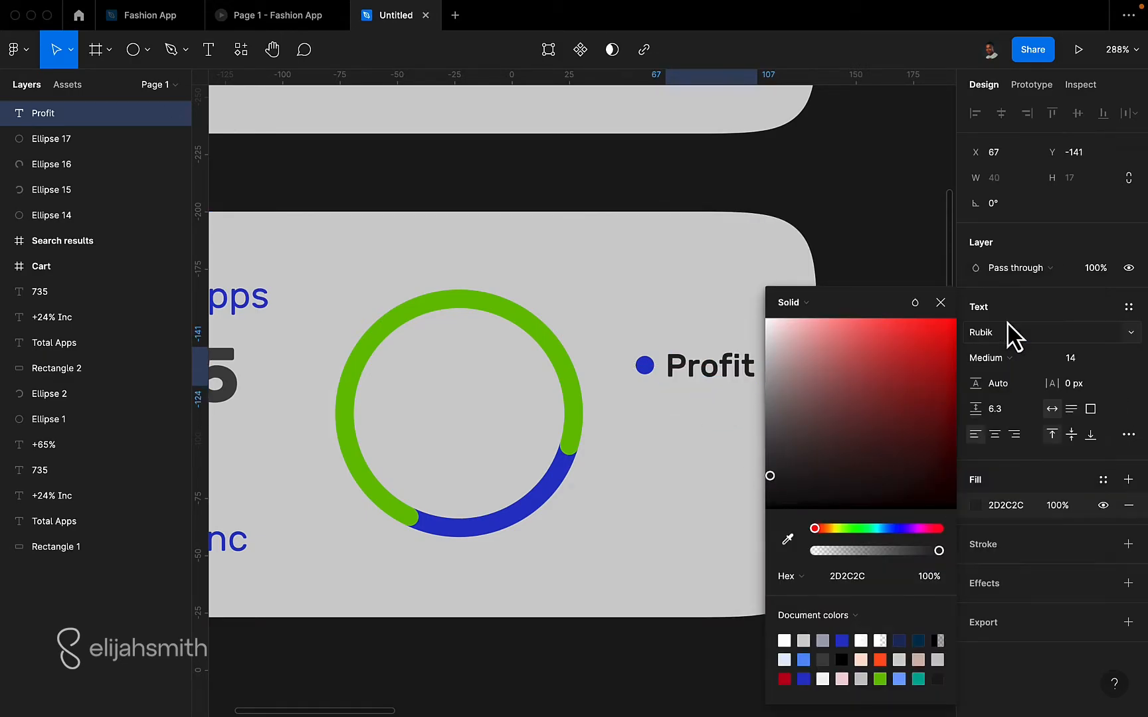
Step: Duplicate the blue dot and Profit label directly below and change the copied text to "Loss"
left_click(646, 371, "shift")
left_click_drag(679, 384, 682, 418, "alt")
left_click(876, 385)
double_click(697, 403)
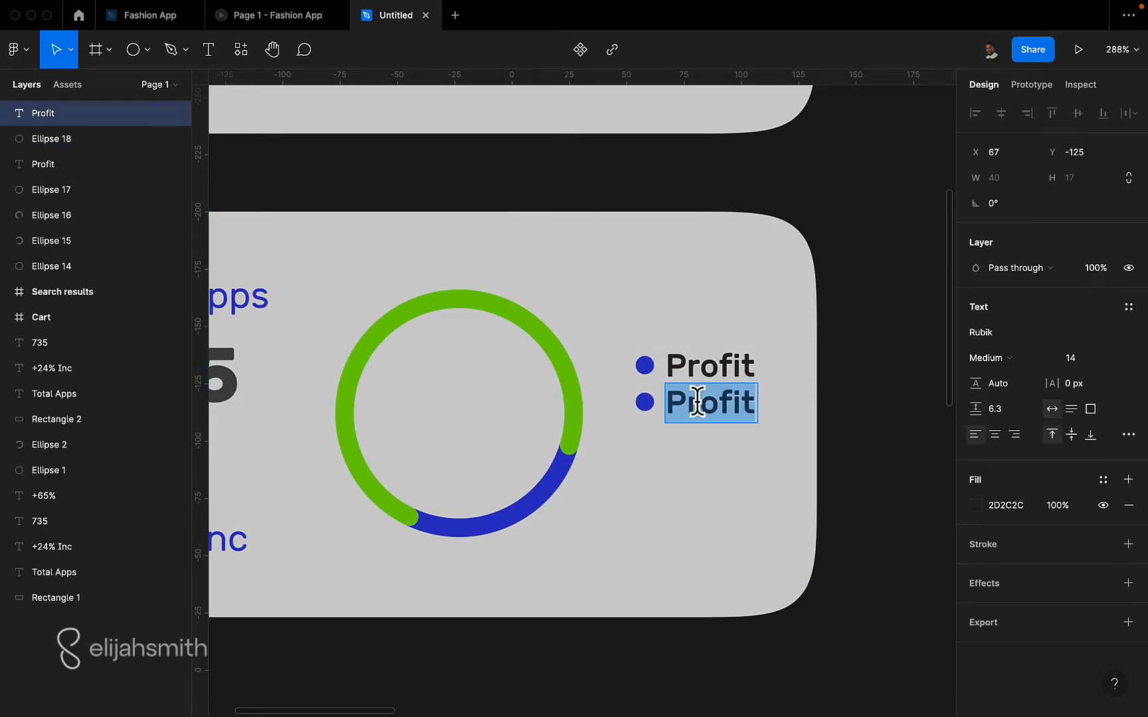
type("Loss")
key("Escape")
Step: Recolour the Loss dot with the green sampled from the ring's arc, 93CC36
left_click(645, 402)
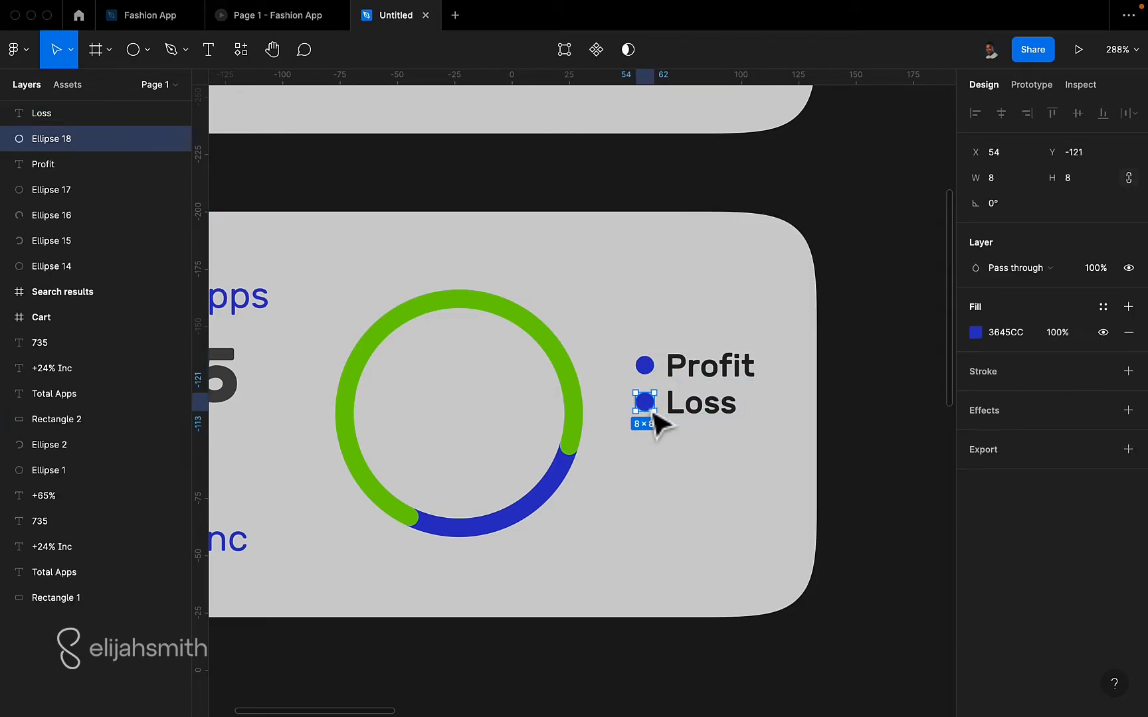
left_click(976, 333)
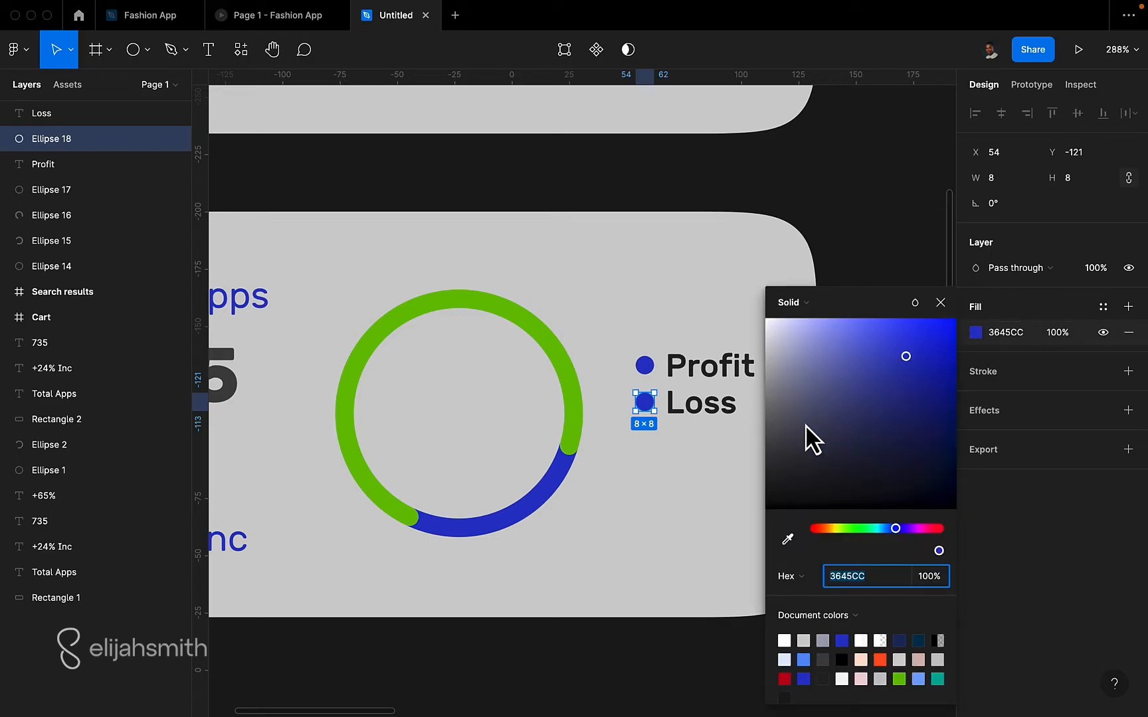
left_click(788, 540)
left_click(545, 330)
left_click(615, 206)
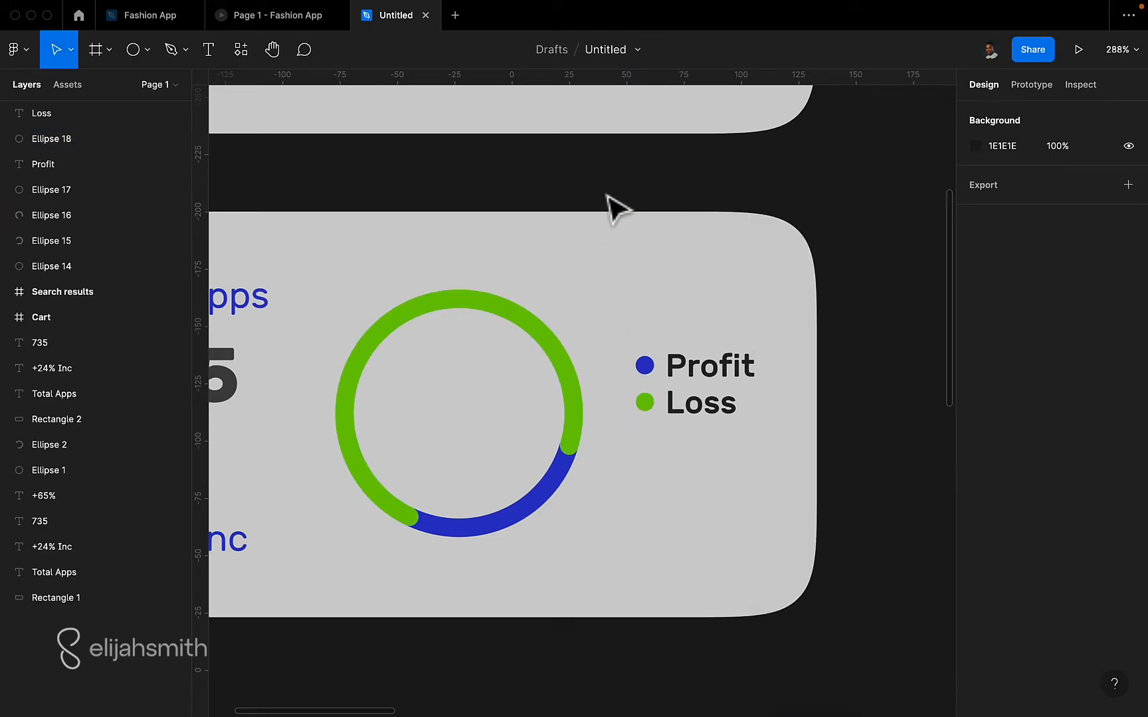
Step: Move the Profit and Loss legend down so it sits level with the middle of the ring
left_click_drag(849, 277, 627, 469)
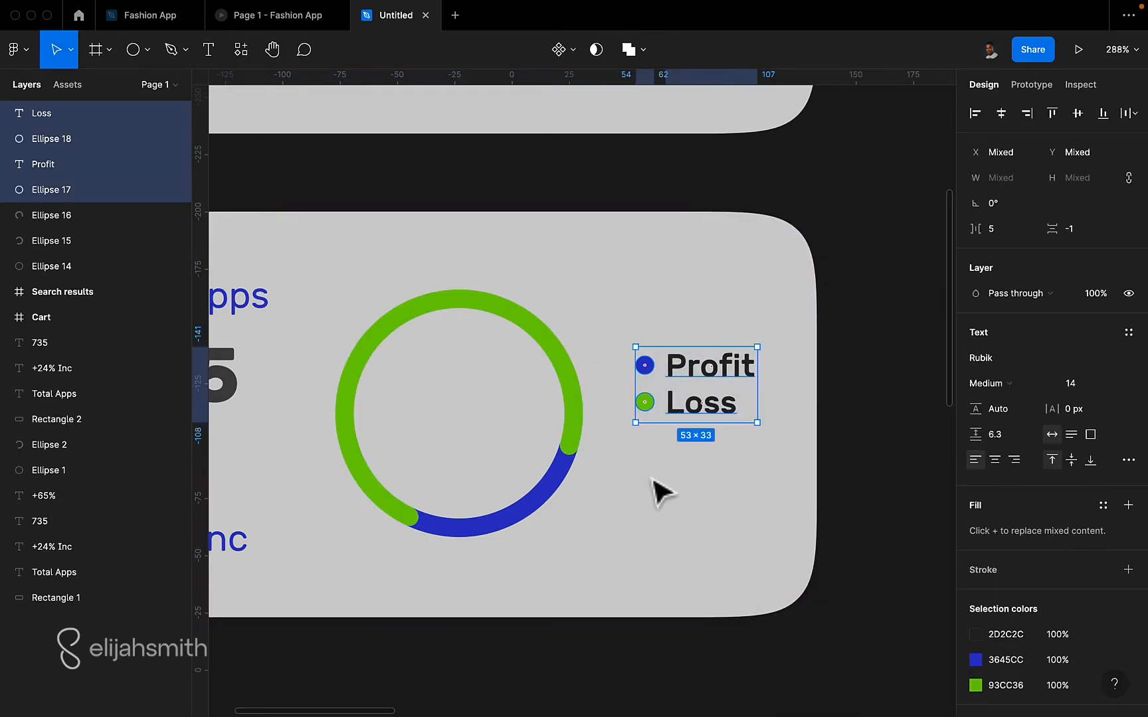
left_click_drag(730, 392, 730, 419)
scroll(721, 408, "left", 3)
scroll(721, 408, "down", 5)
left_click(680, 609)
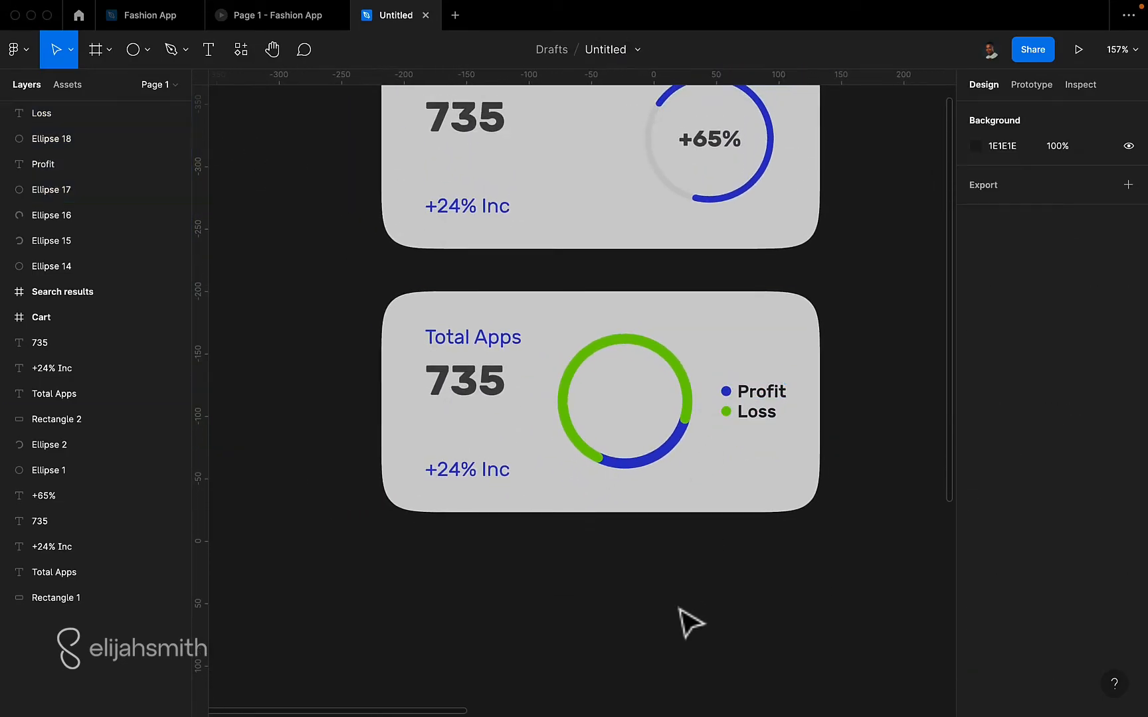
Step: Try opacities of 20%, 30% and 70% on the Checkout Now button's background rectangle and return it to 100%
scroll(688, 621, "down", 2)
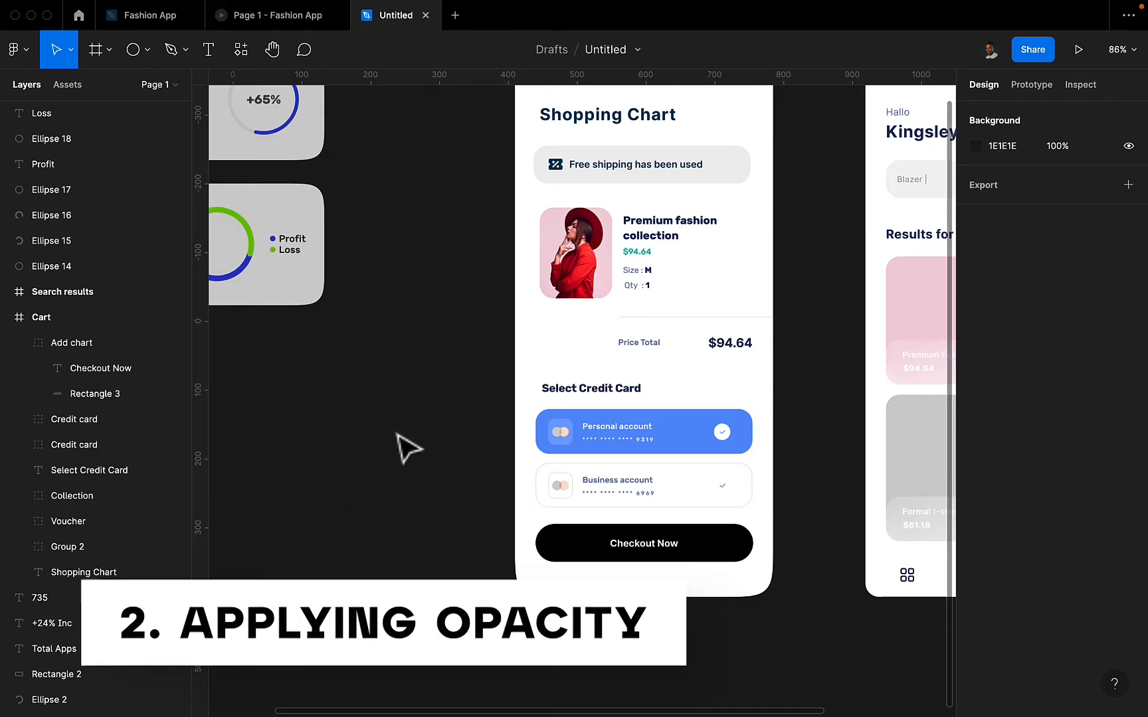
scroll(401, 445, "right", 2)
left_click(694, 535)
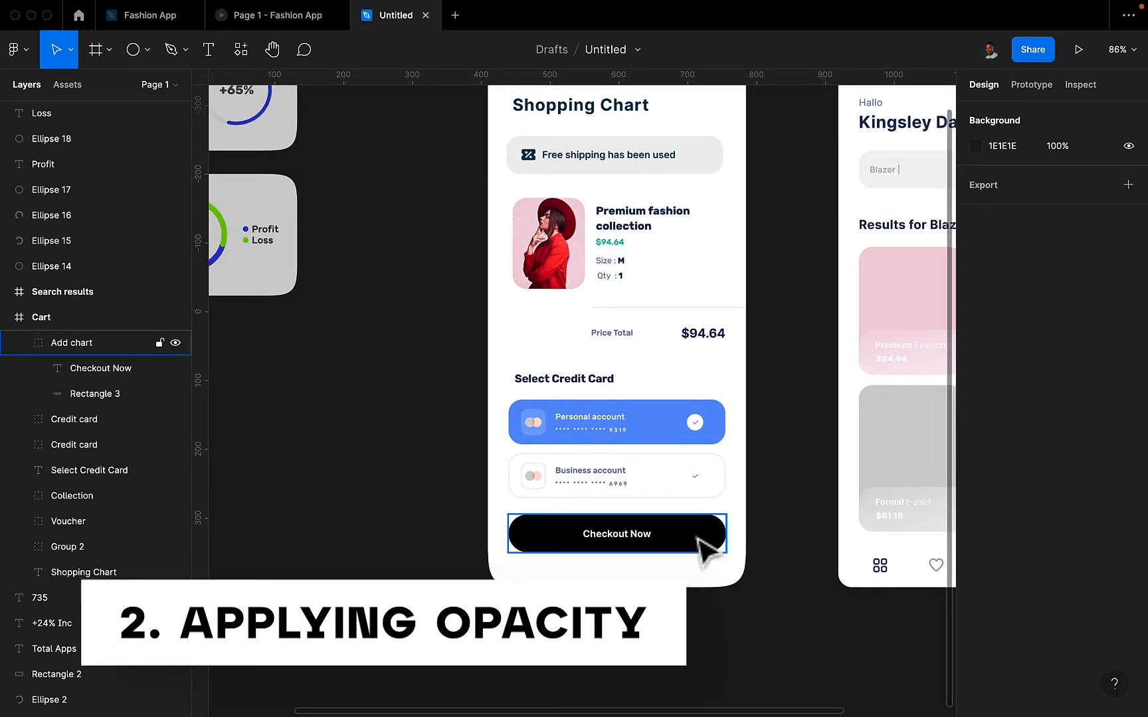
double_click(703, 546)
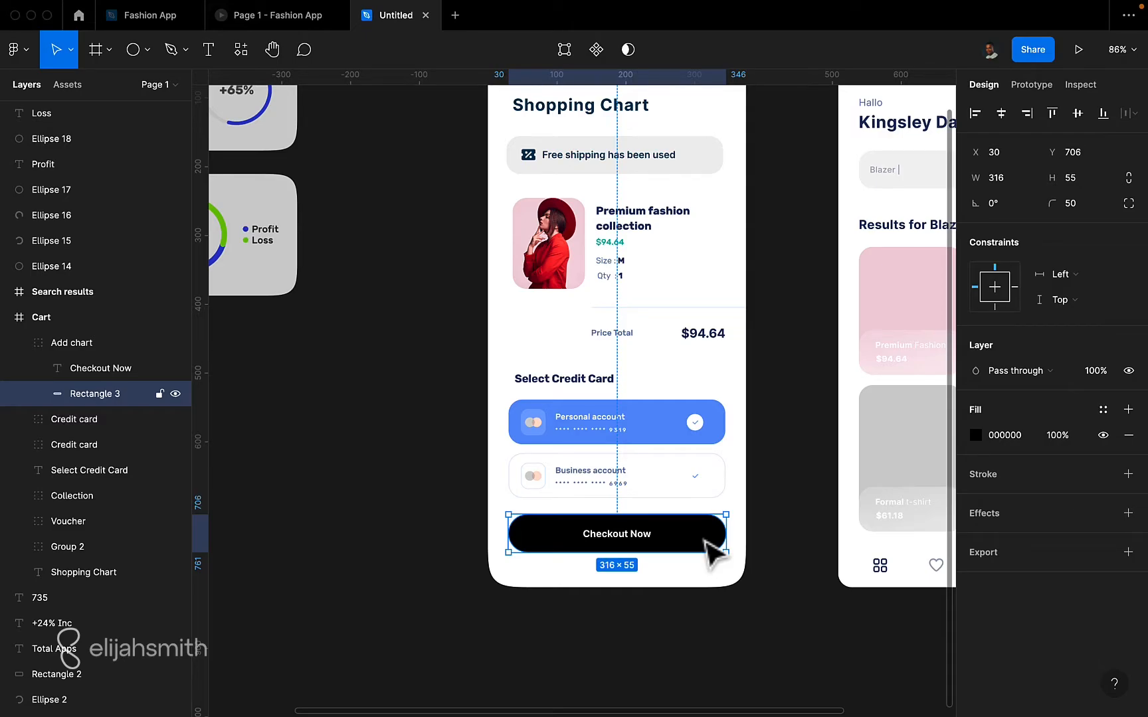
key("2")
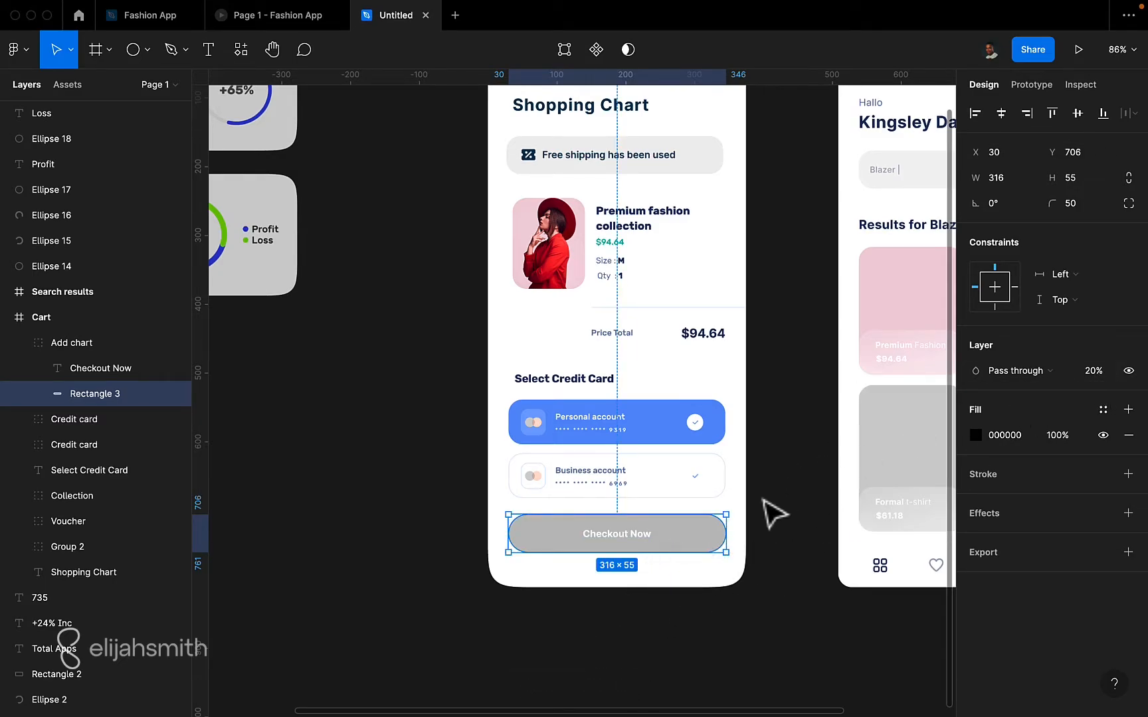
key("3")
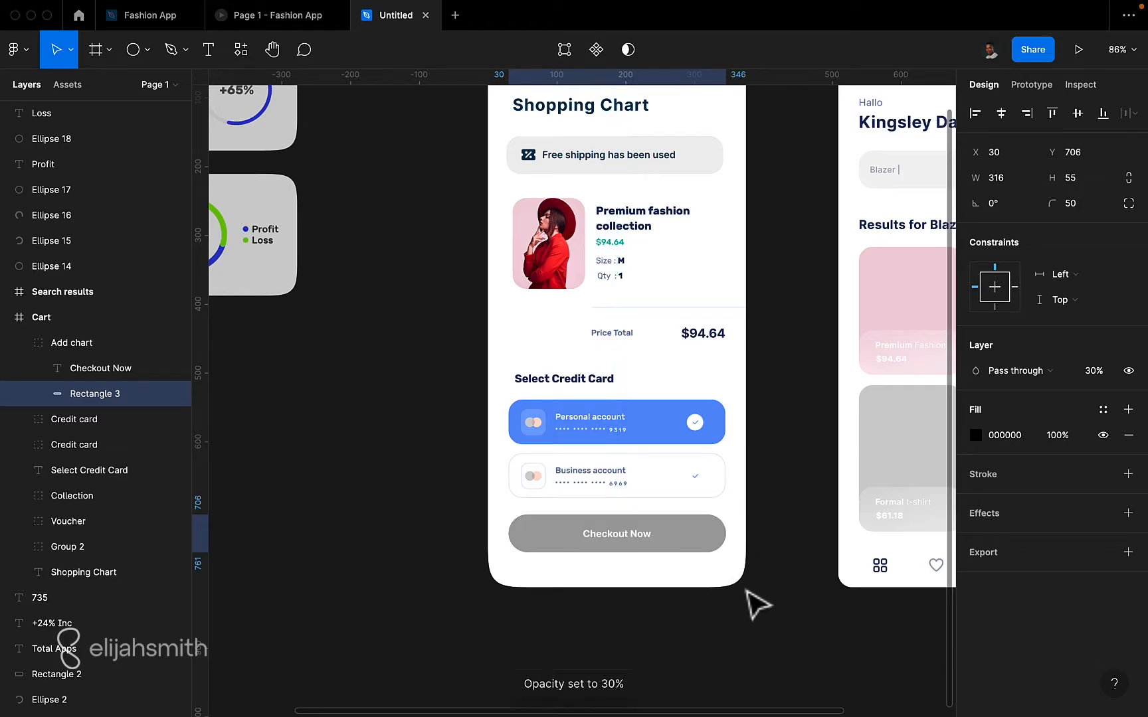
key("7")
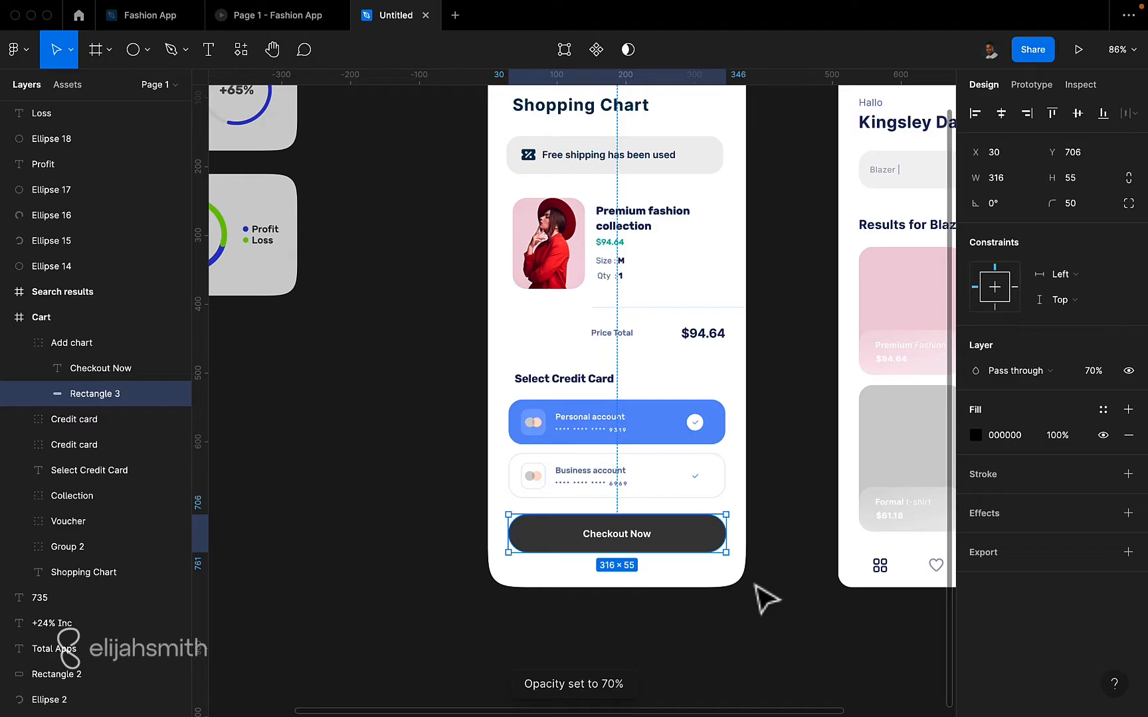
key("0")
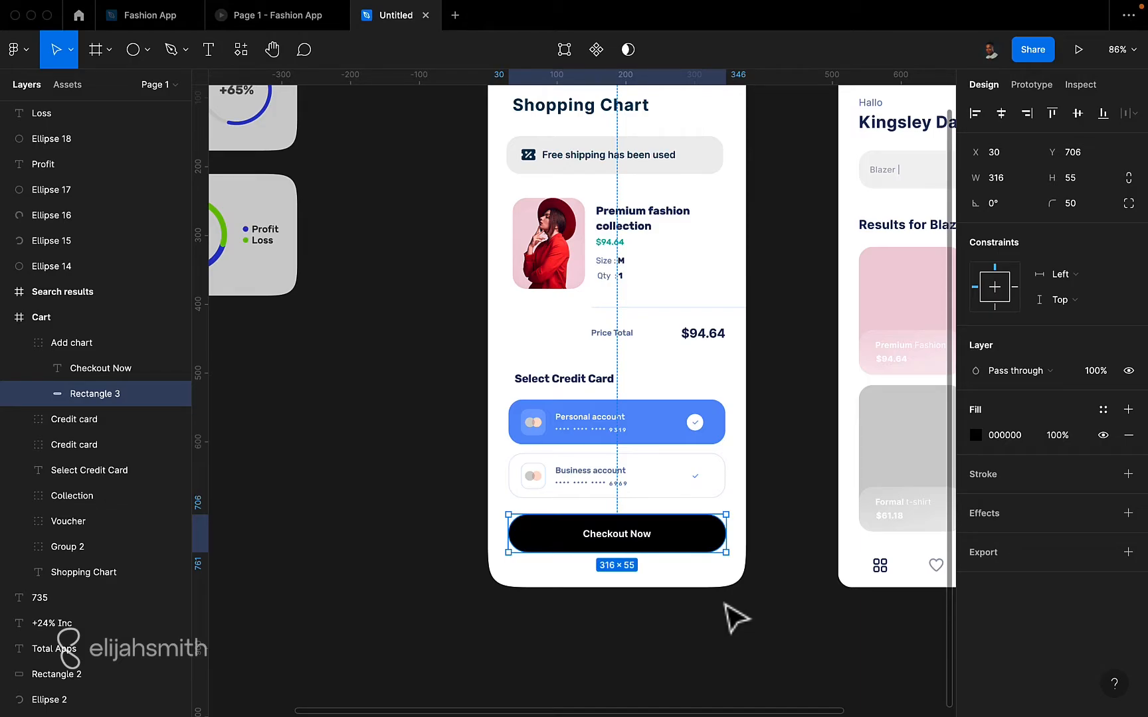
Step: Try two-digit opacities of 45%, 98% and 12% on the Checkout Now button's background rectangle
key("4")
key("5")
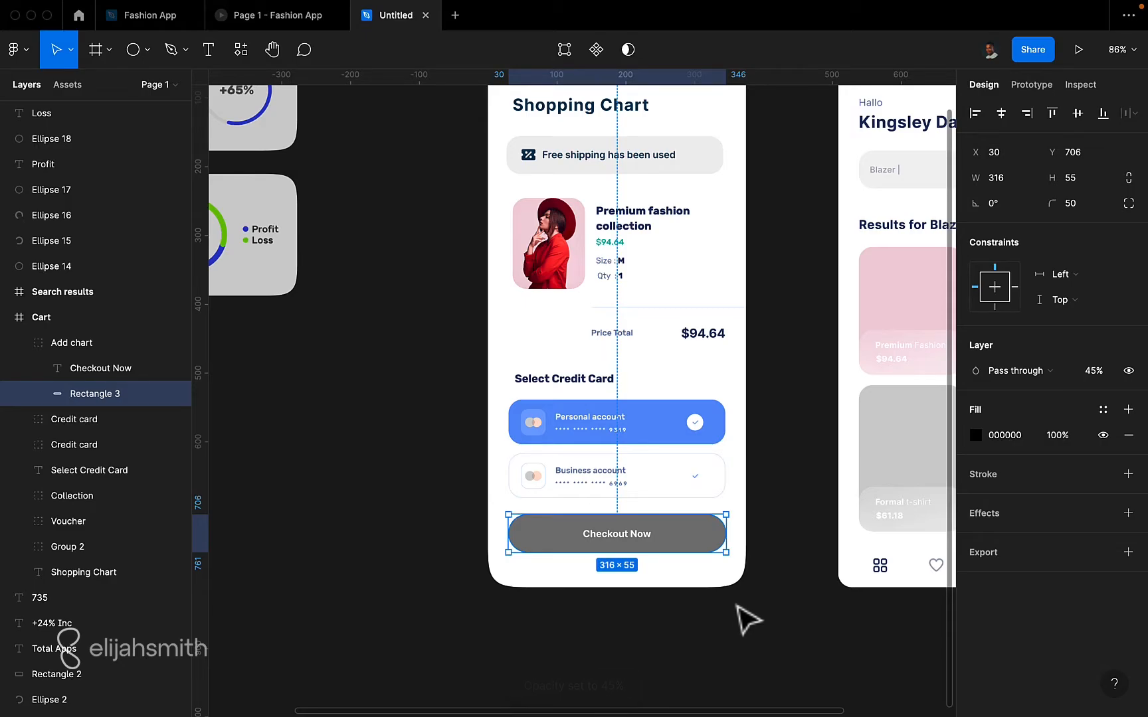
key("9")
key("8")
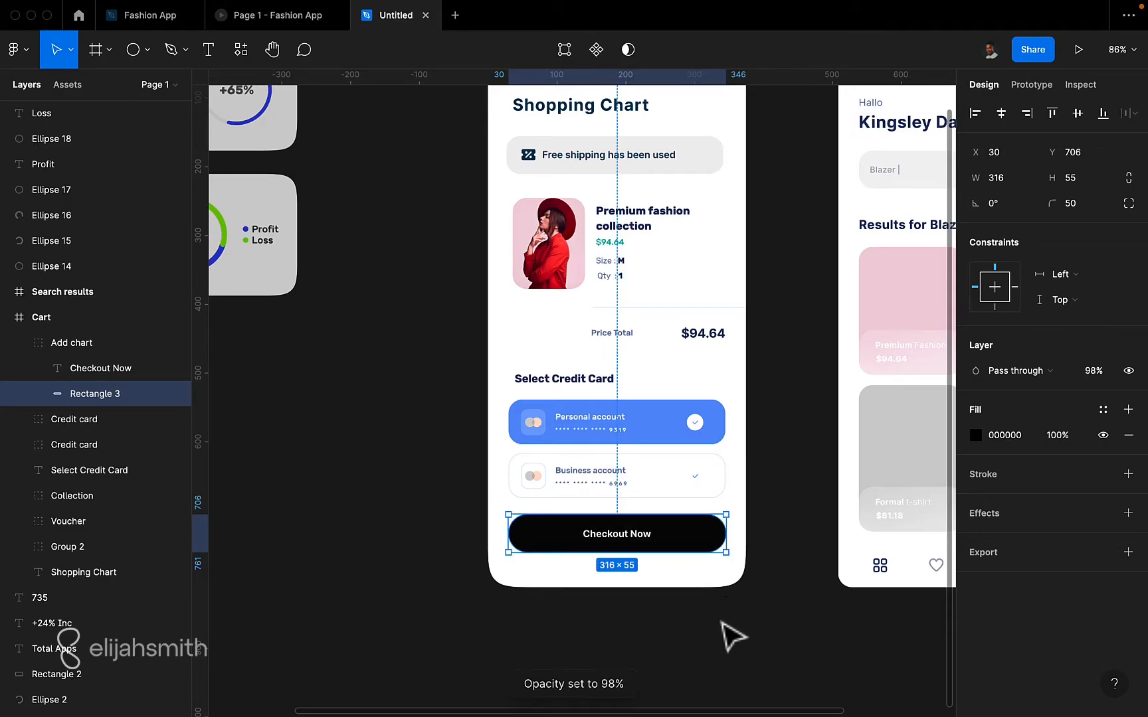
key("1")
key("2")
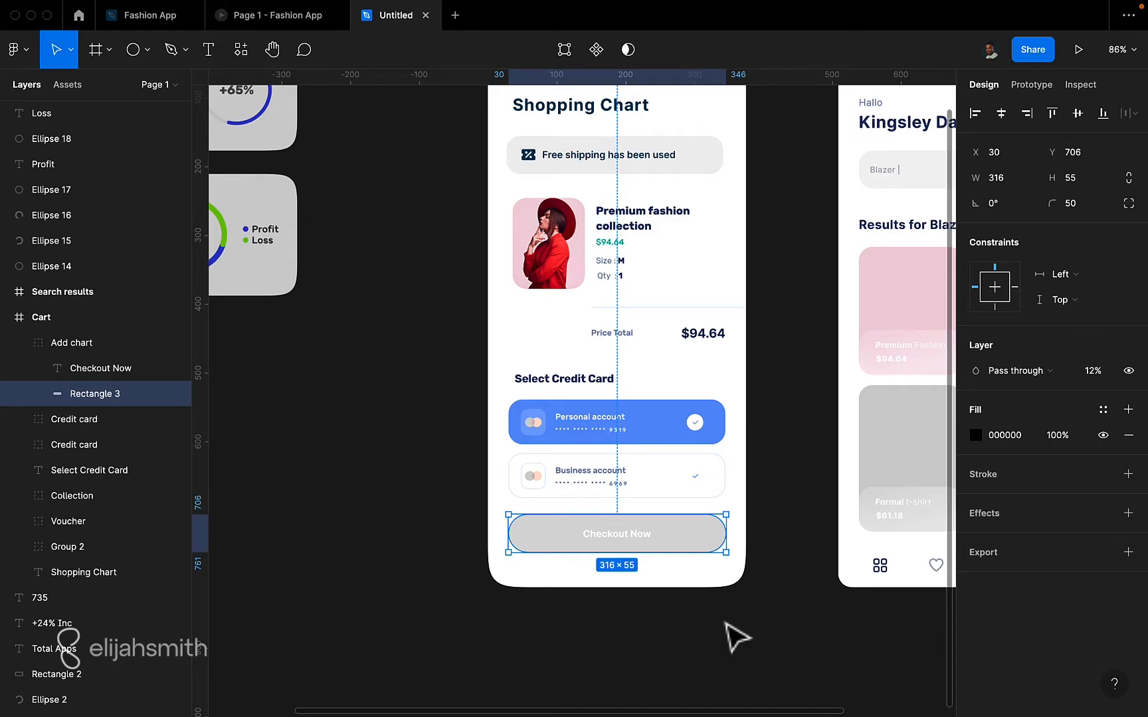
Step: Try single-digit opacities of 6%, 3% and 9% on the Checkout Now button's background rectangle
key("0")
key("6")
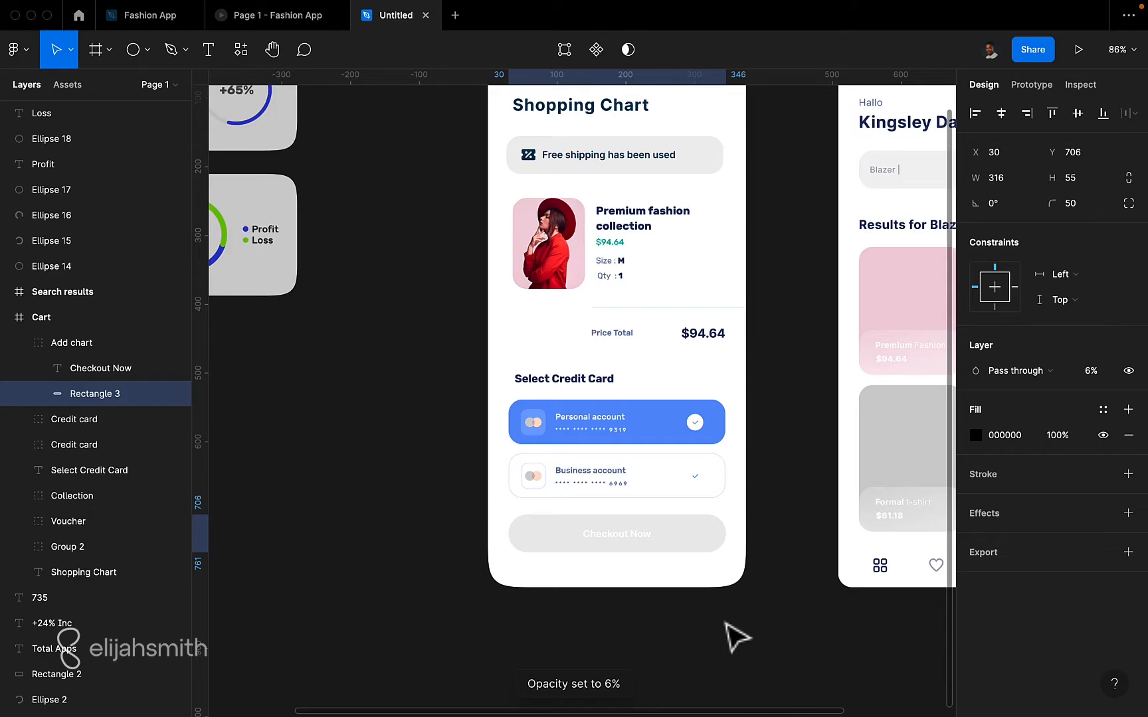
key("0")
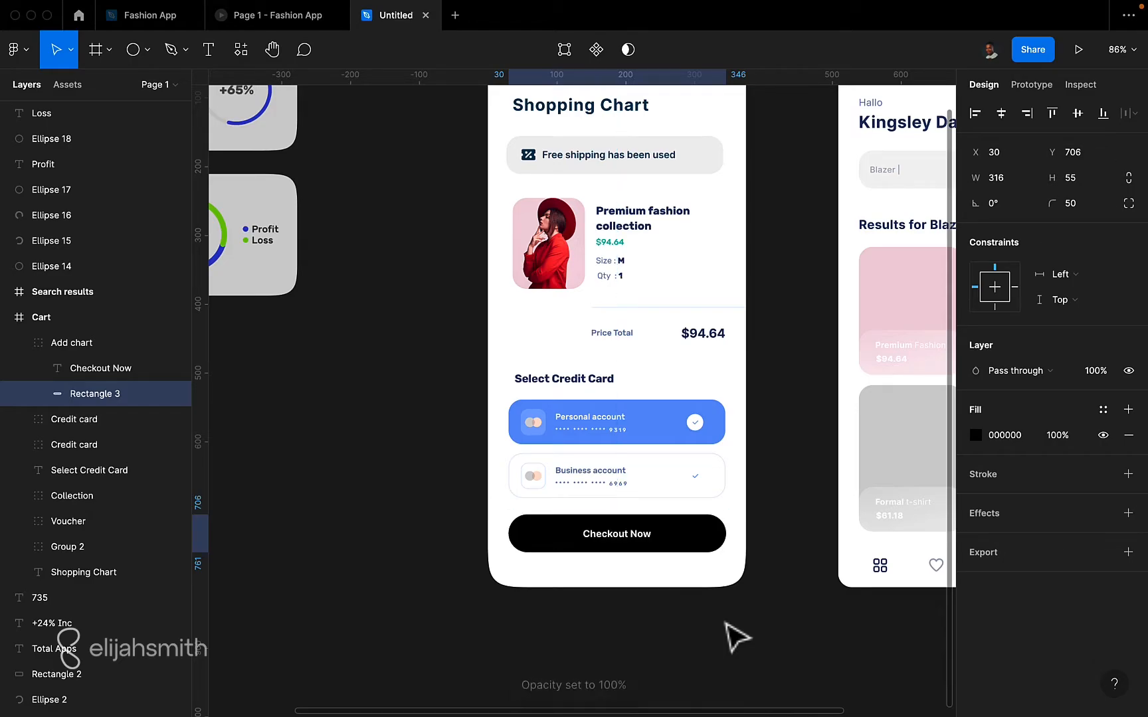
key("3")
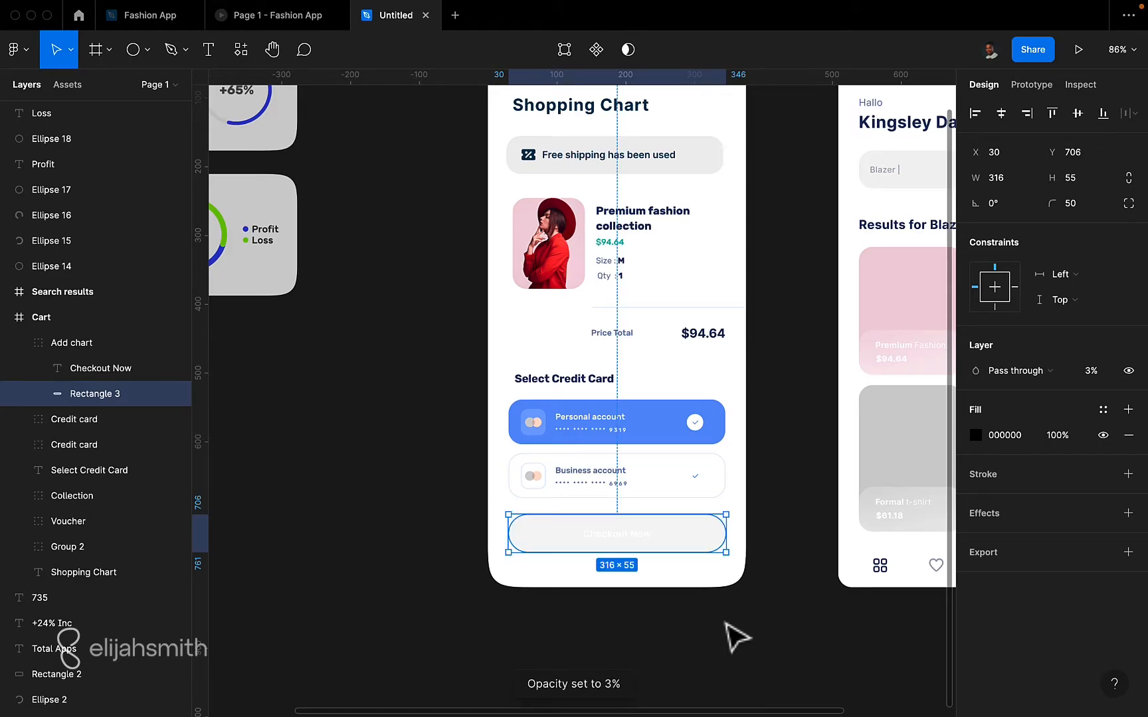
key("0")
key("9")
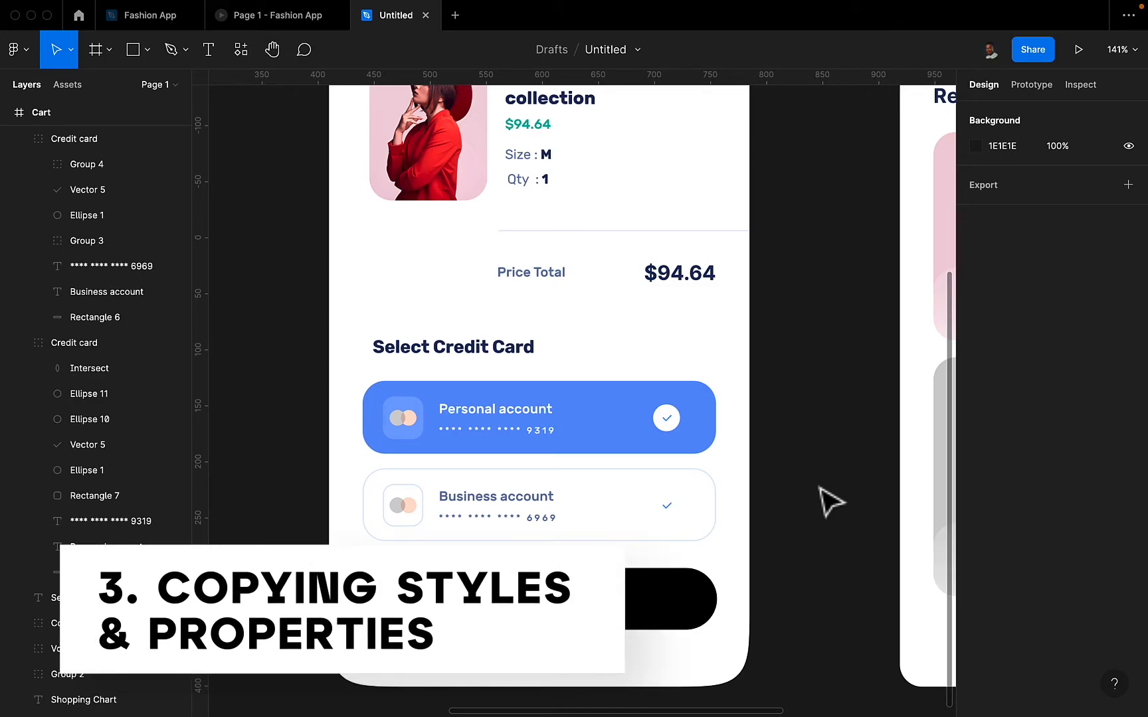
Step: Copy the properties of the Personal account card's background rectangle and paste them onto the Business account card's background
double_click(615, 420)
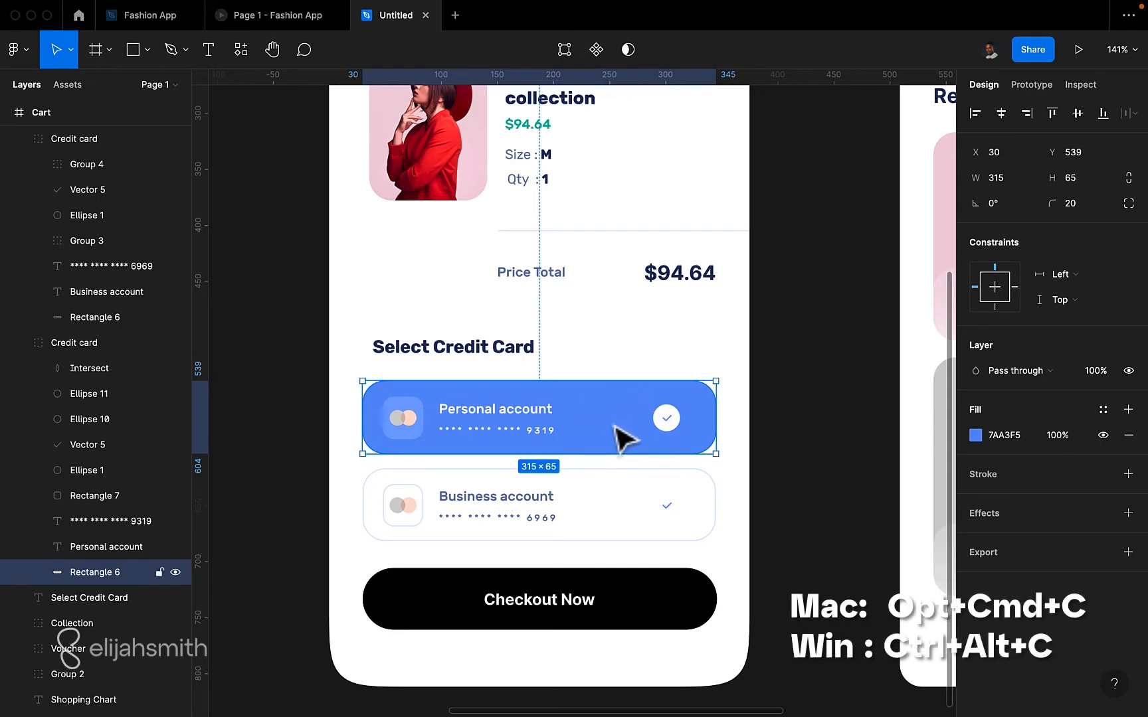
left_click(714, 486)
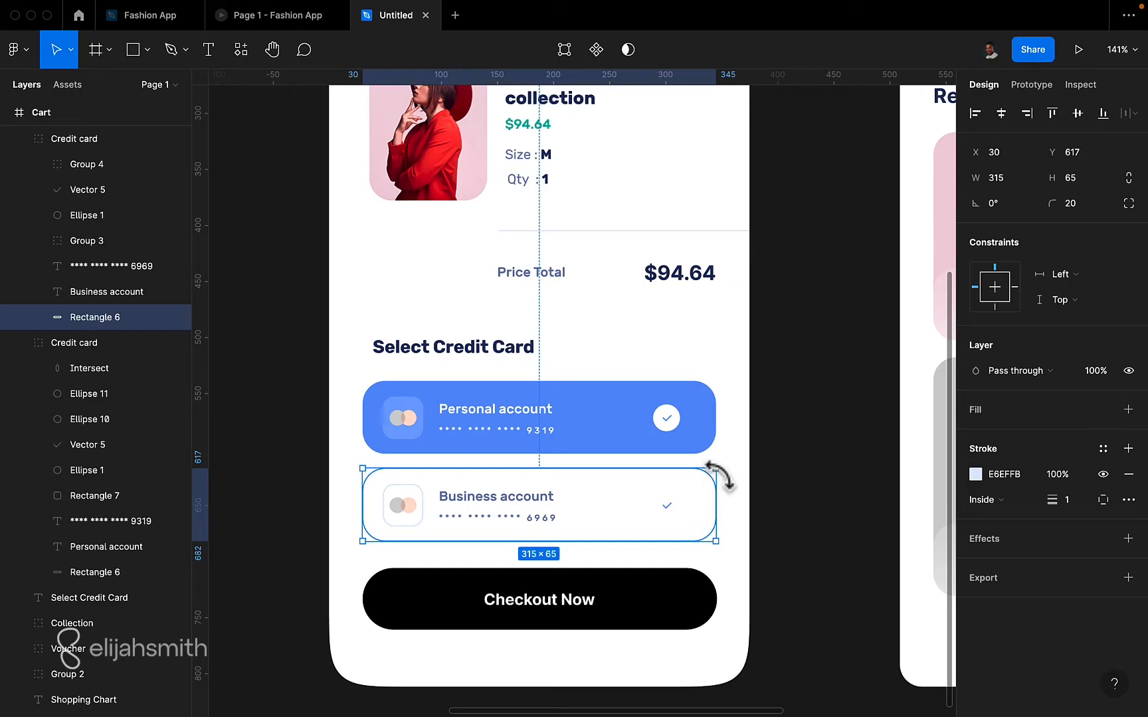
key("alt+super+v")
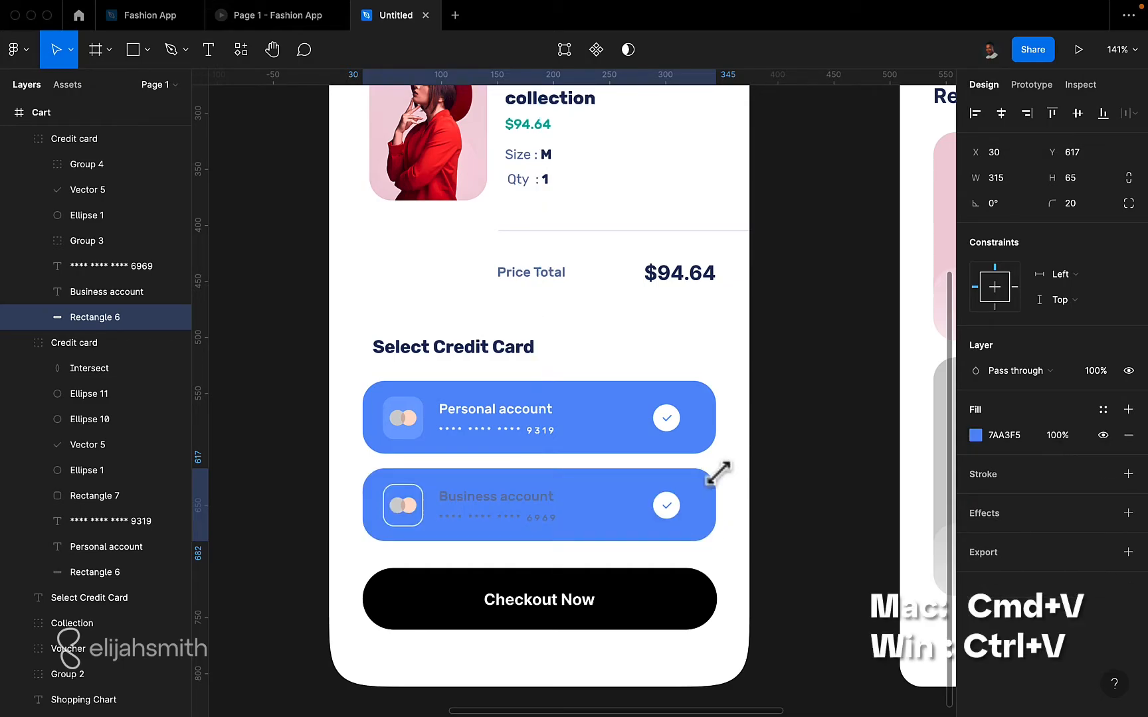
Step: Undo the last property paste and copy only the Personal account card's background fill onto the Business account card's background rectangle
key("super+z")
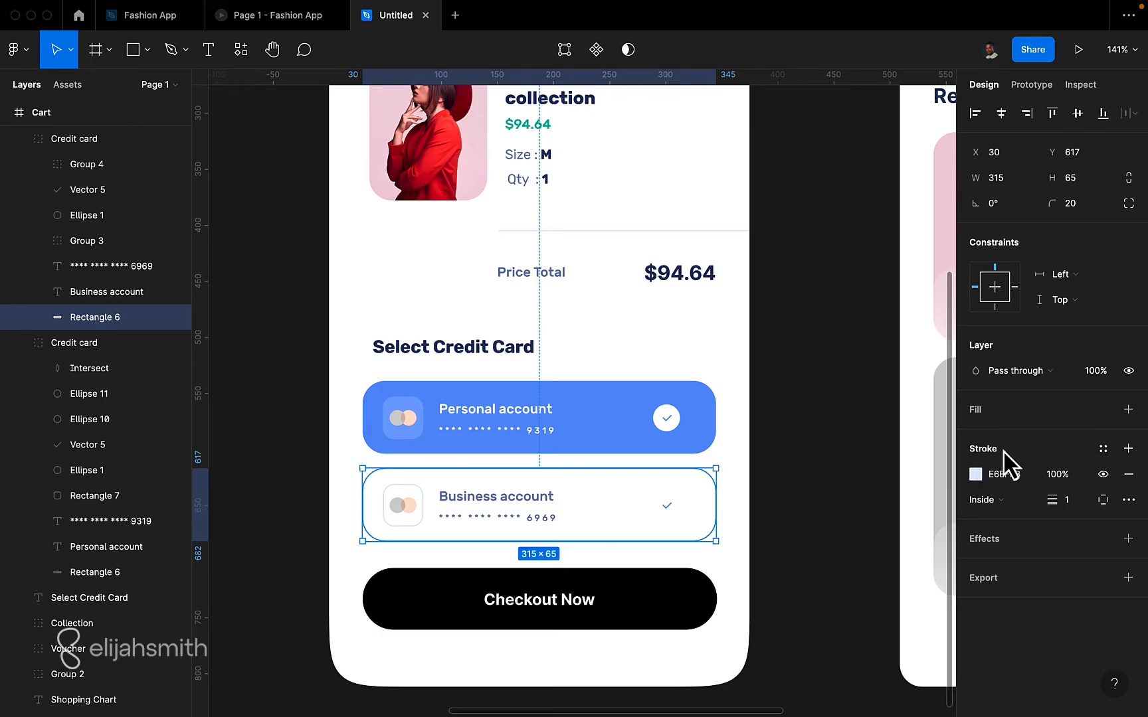
left_click(700, 412)
double_click(696, 401)
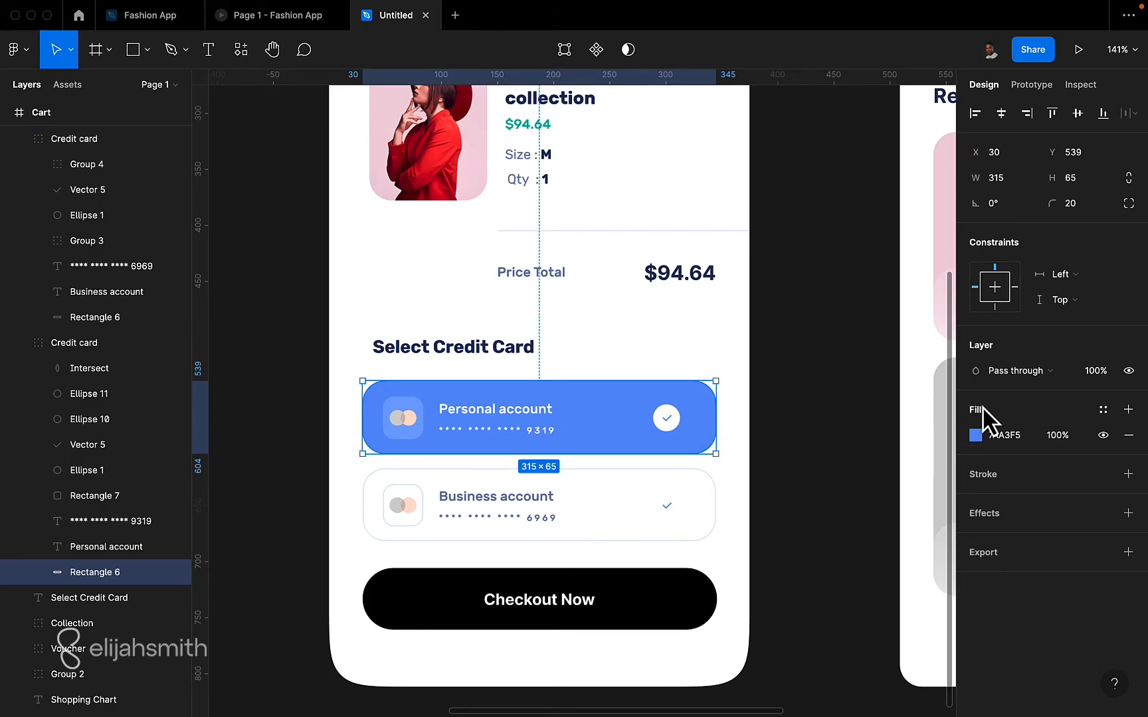
left_click(1084, 440)
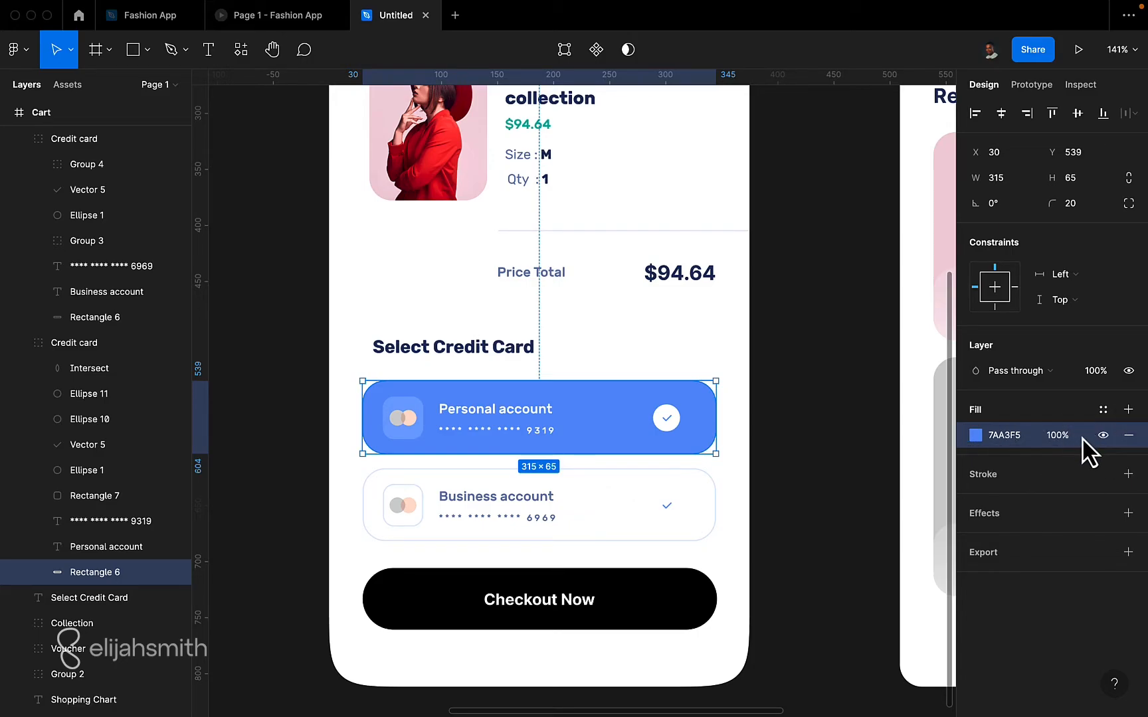
key("super+c")
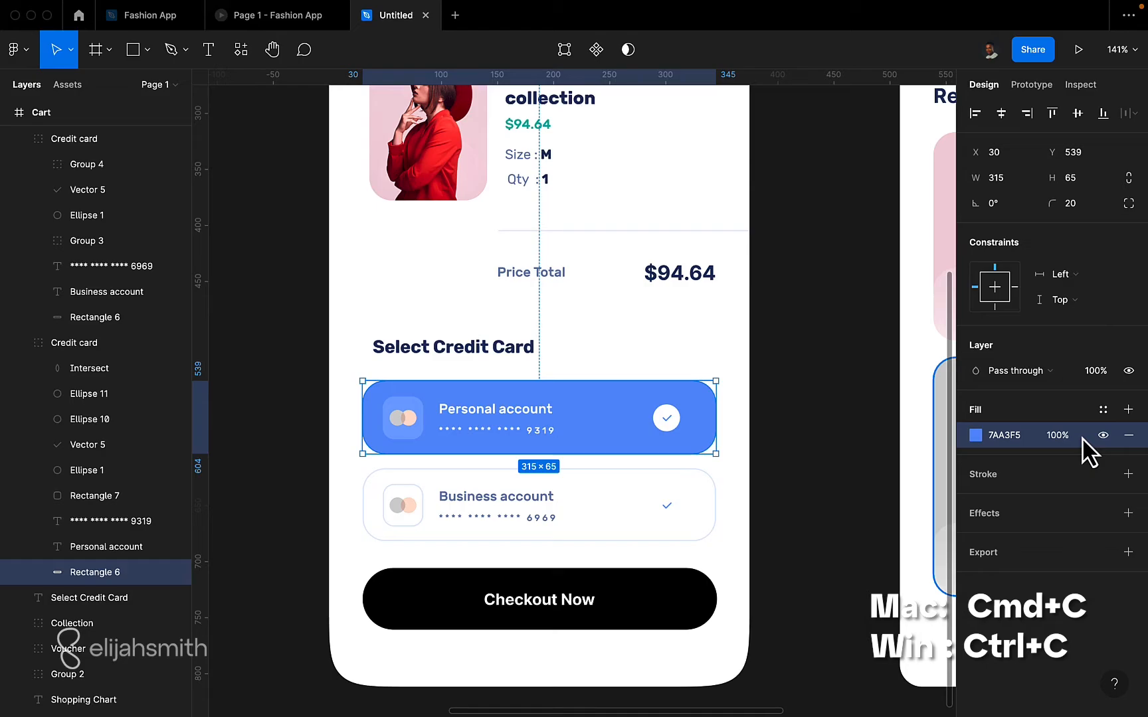
left_click(707, 477)
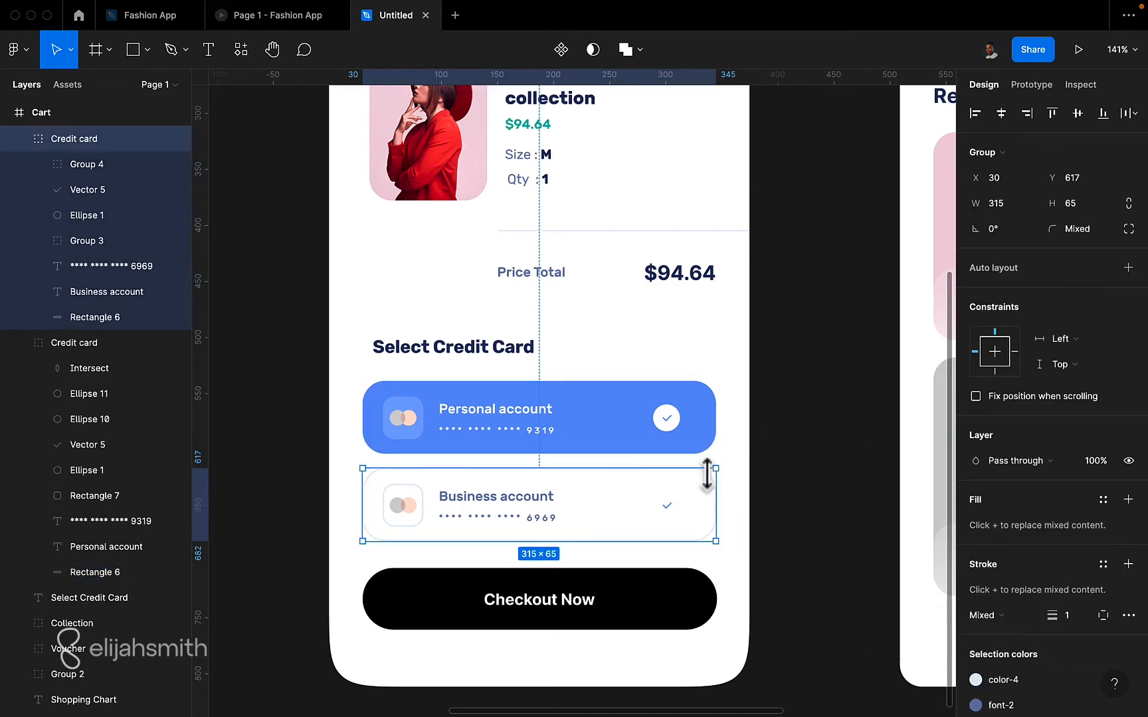
double_click(714, 484)
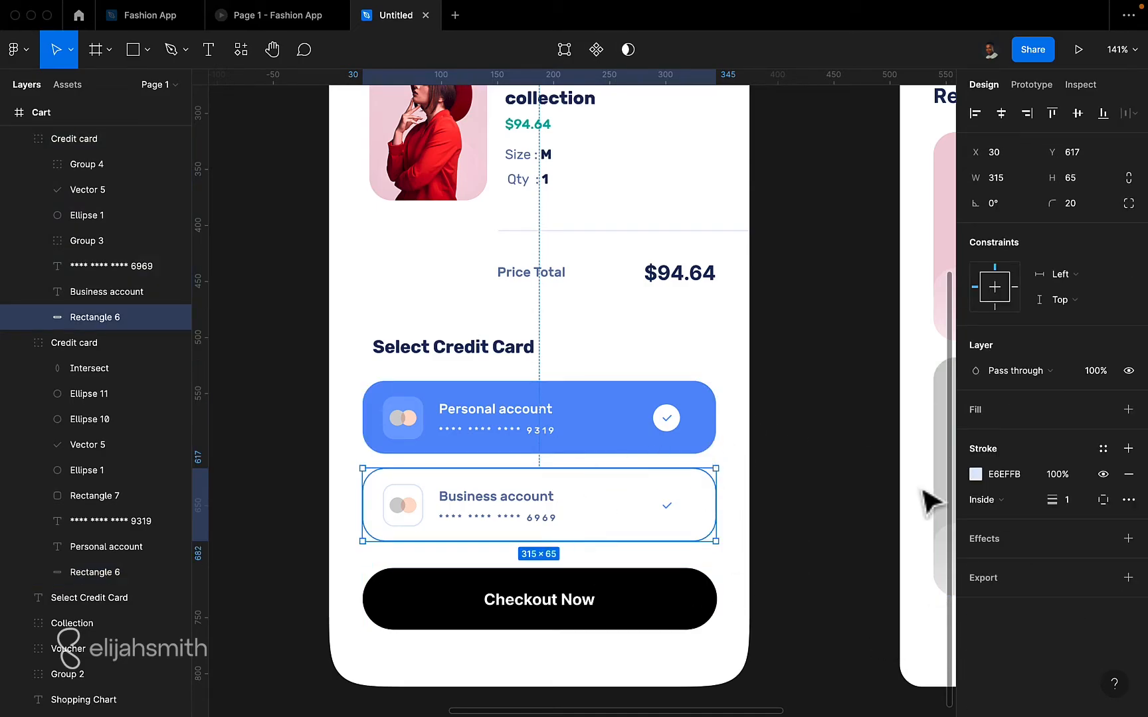
key("super+c")
key("super+alt+v")
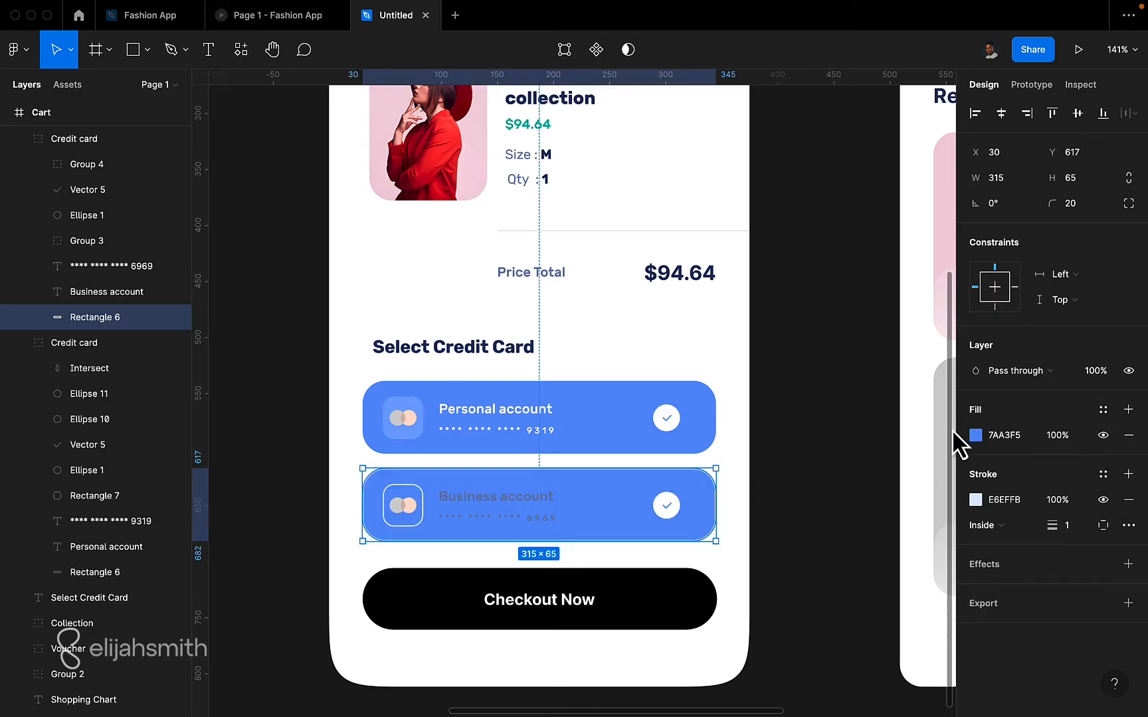
left_click(822, 457)
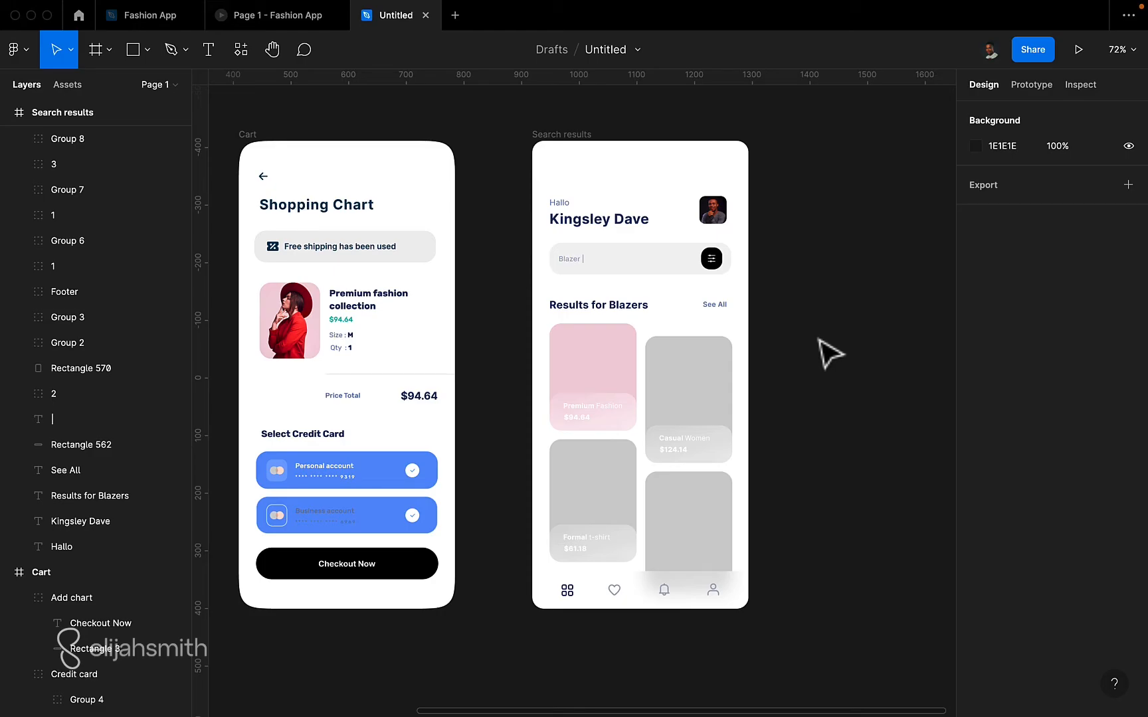
Step: Start placing images on the canvas and browse from the Desktop to the Day 4 folder
key("shift+super+k")
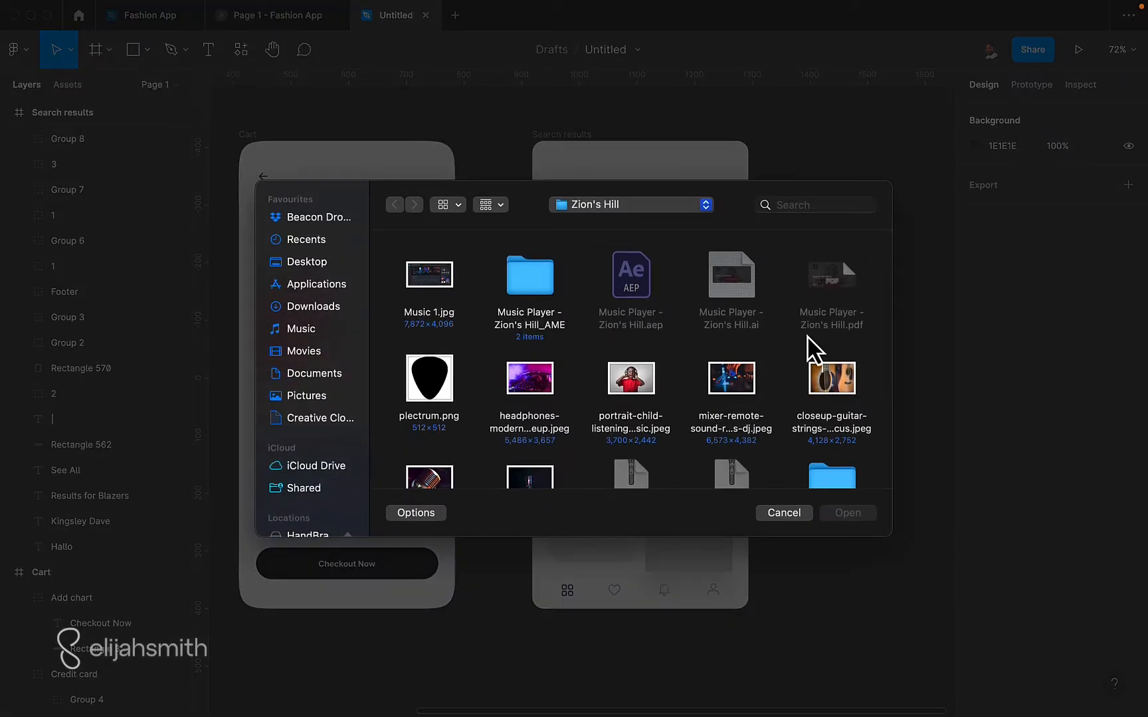
left_click(584, 206)
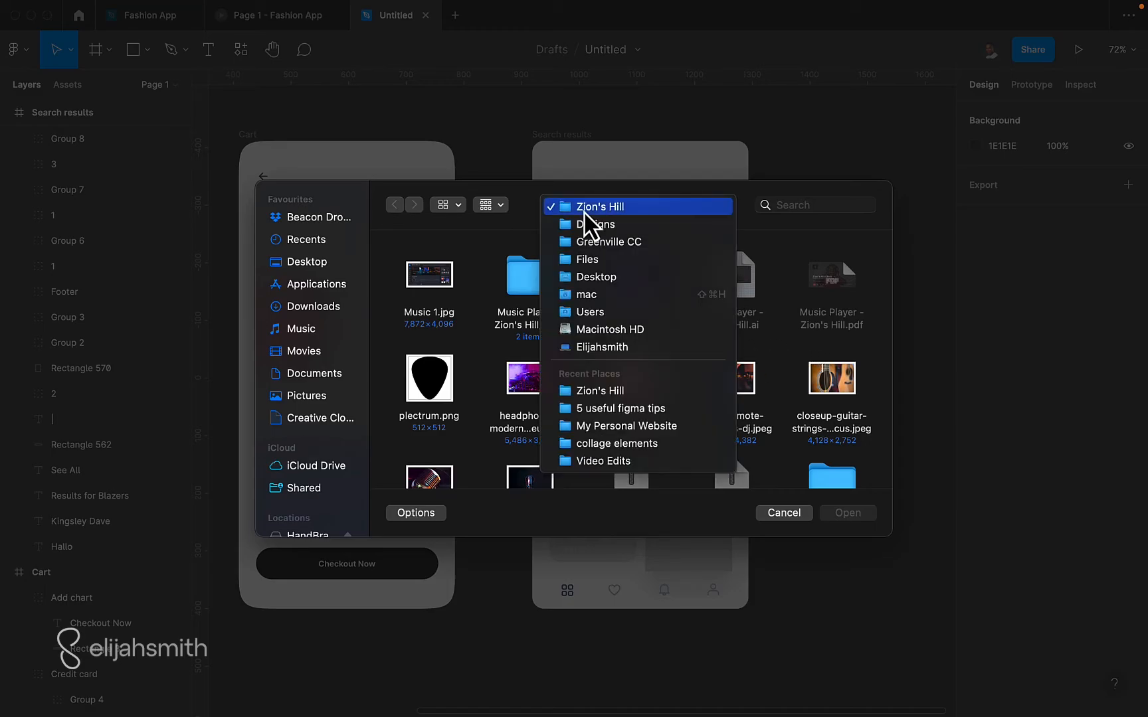
left_click(315, 280)
left_click(317, 269)
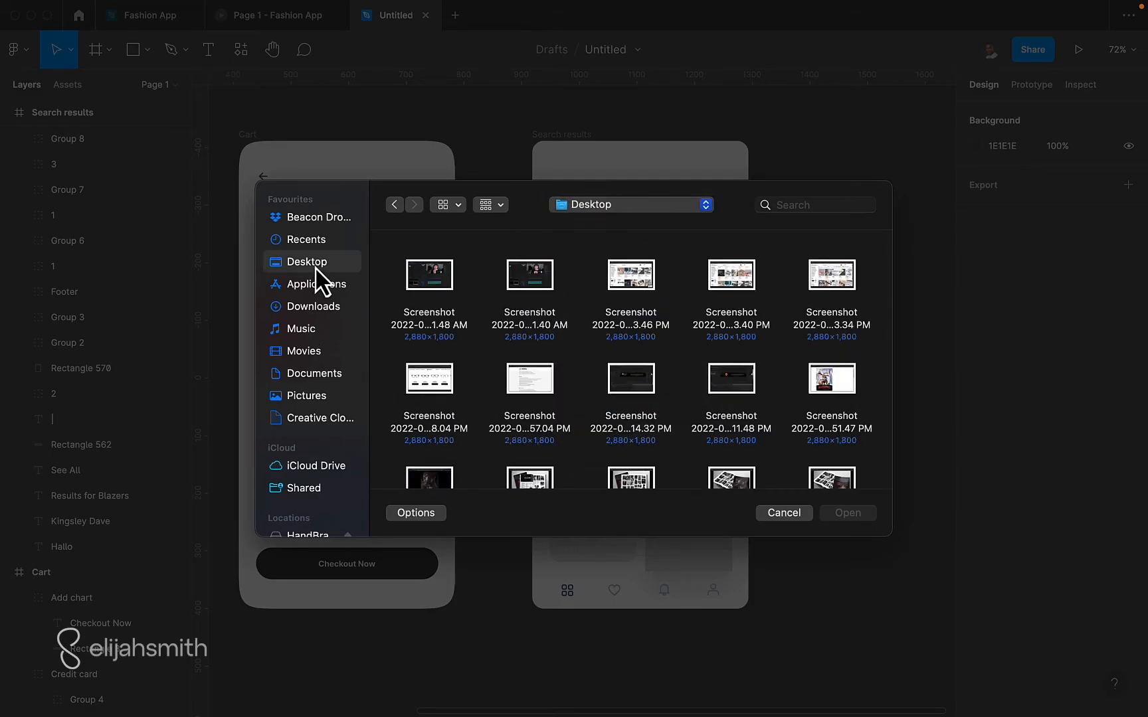
left_click(713, 383)
key("p")
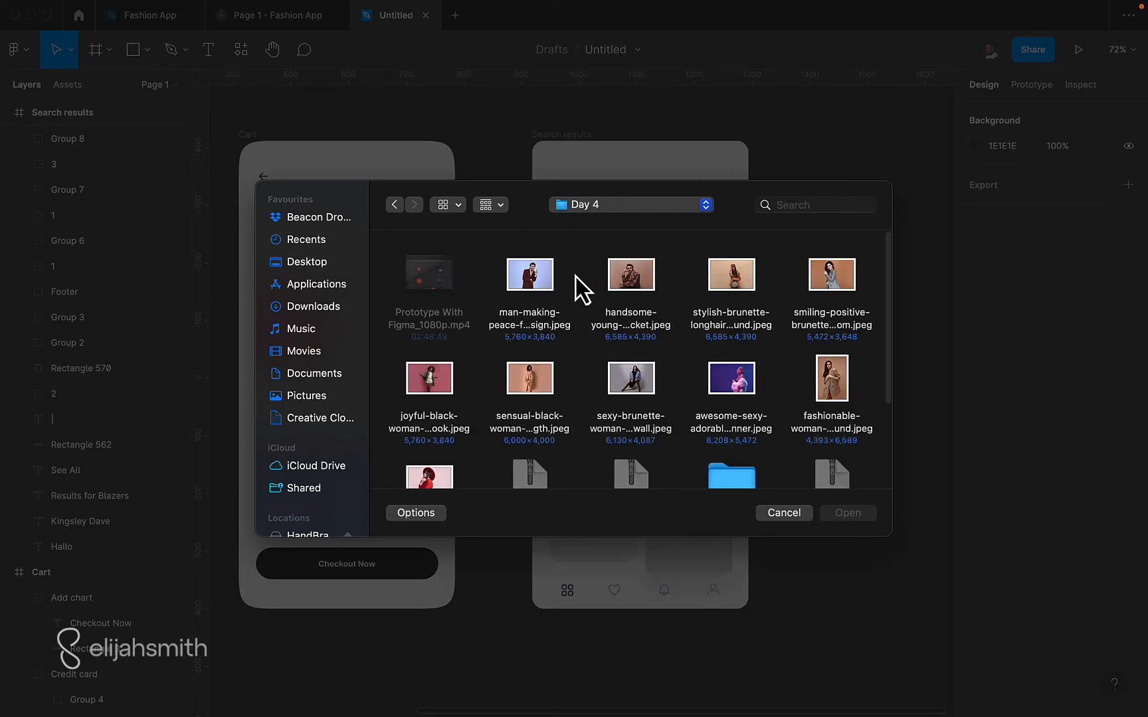
Step: Load four photos for placement: the handsome-young, stylish-brunette, smiling-positive-brunette and awesome-sexy JPEG files
left_click(631, 272)
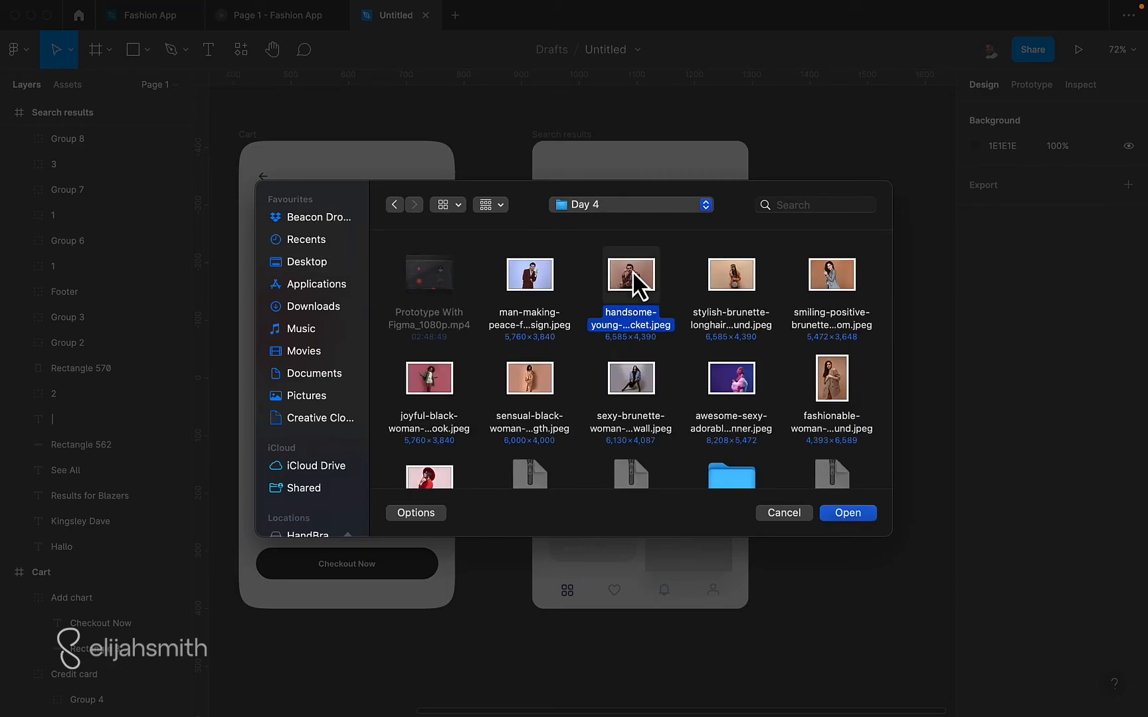
left_click(728, 276, "super")
left_click(838, 275, "super")
left_click(734, 380, "super")
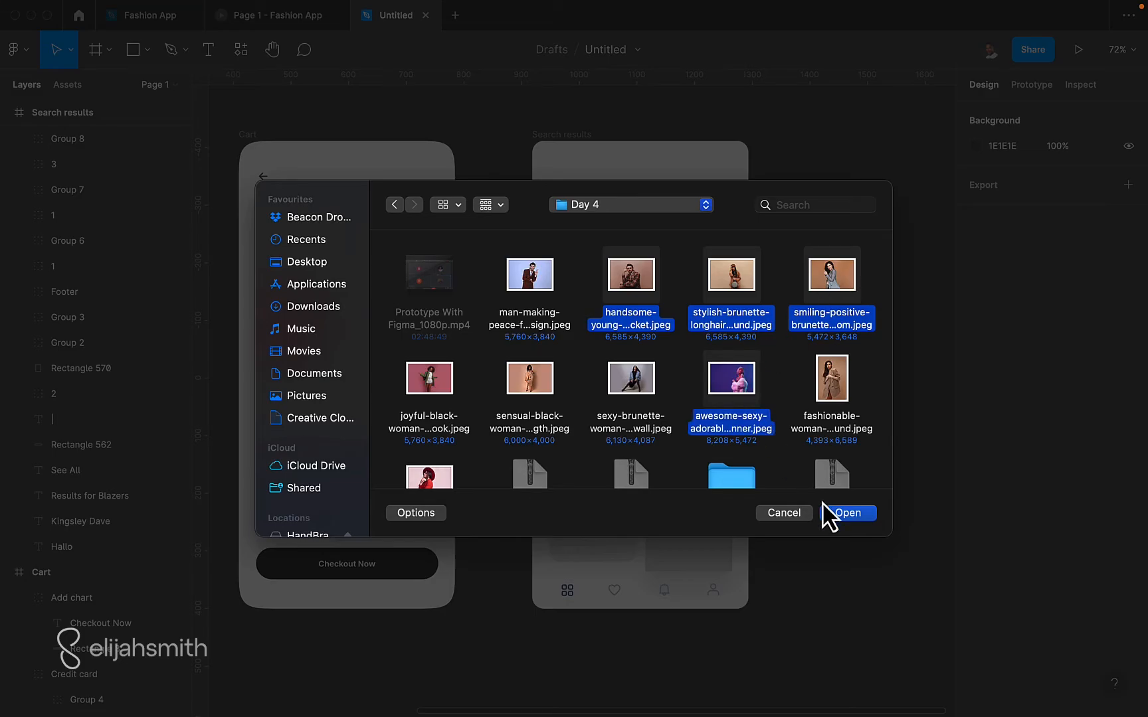
left_click(835, 517)
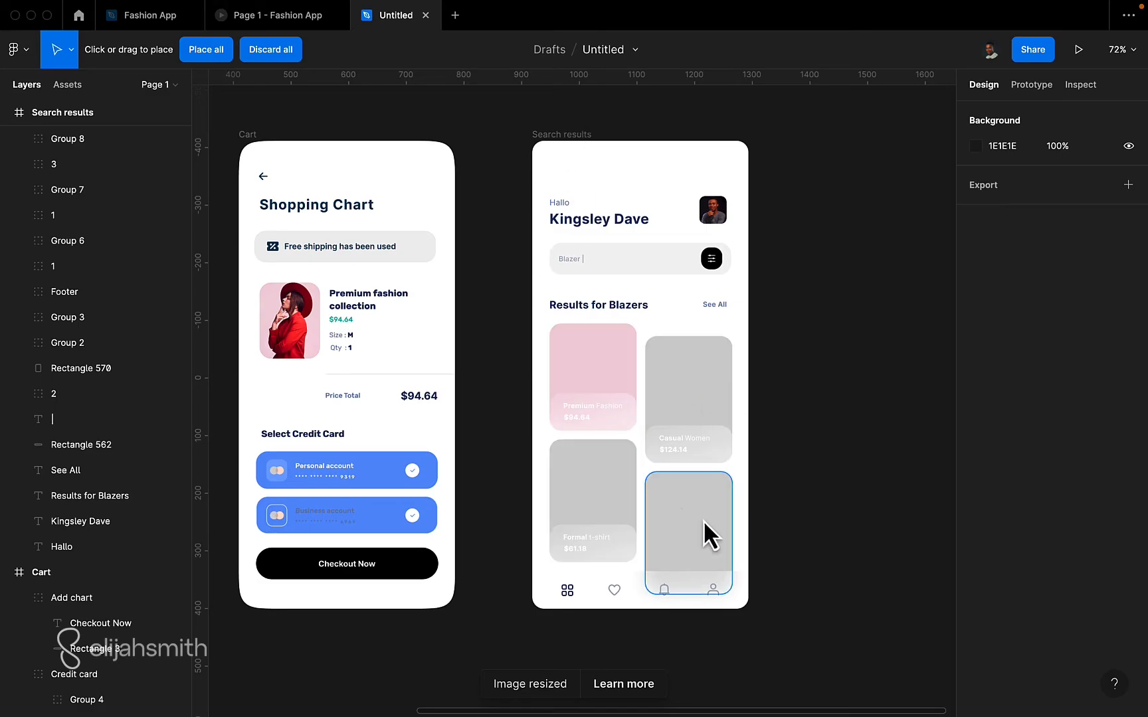
Step: Place the loaded photos one by one into the four product cards on the Search results screen
left_click(598, 364)
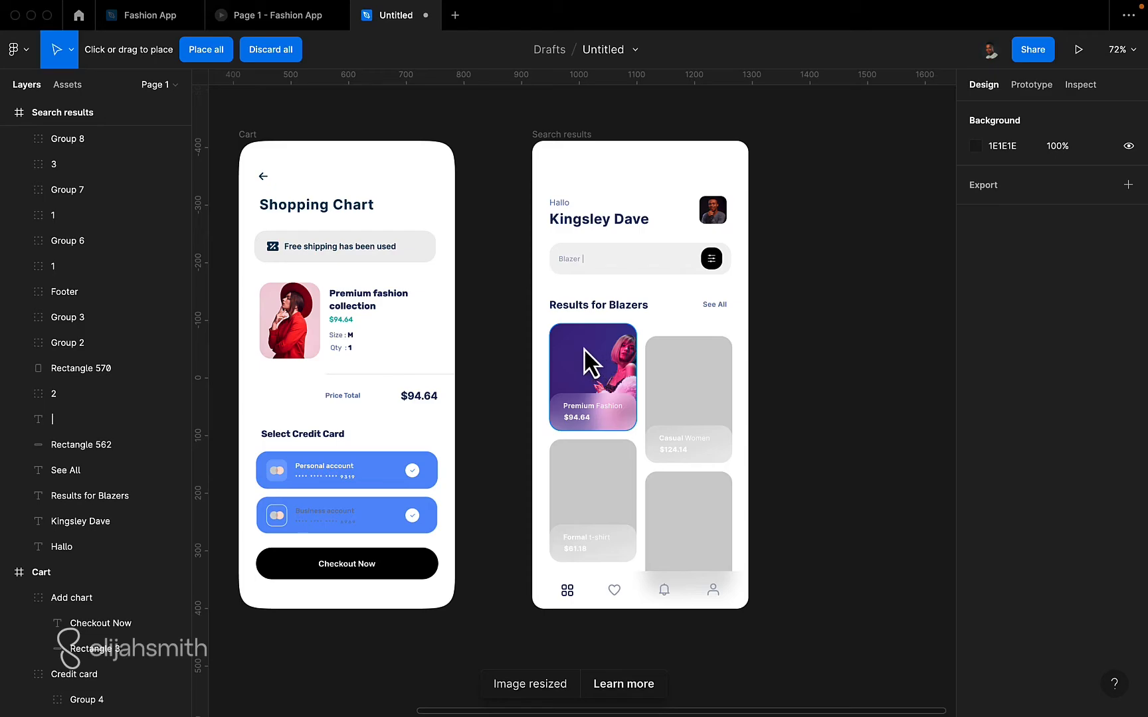
left_click(687, 390)
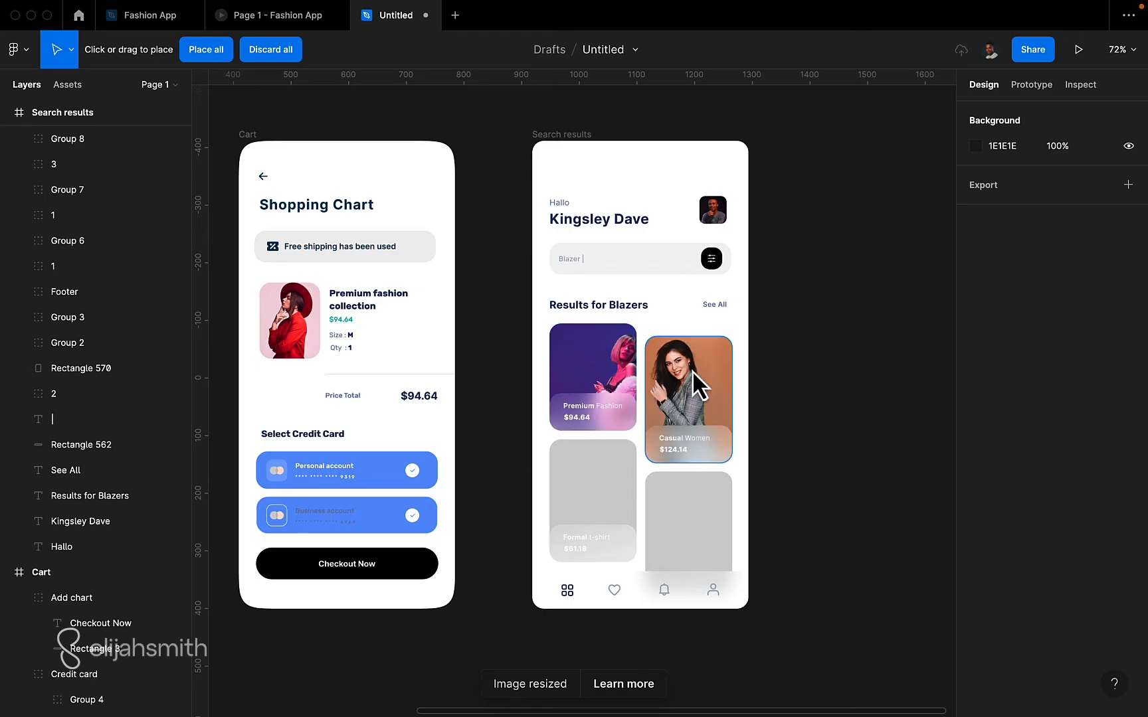
left_click(601, 475)
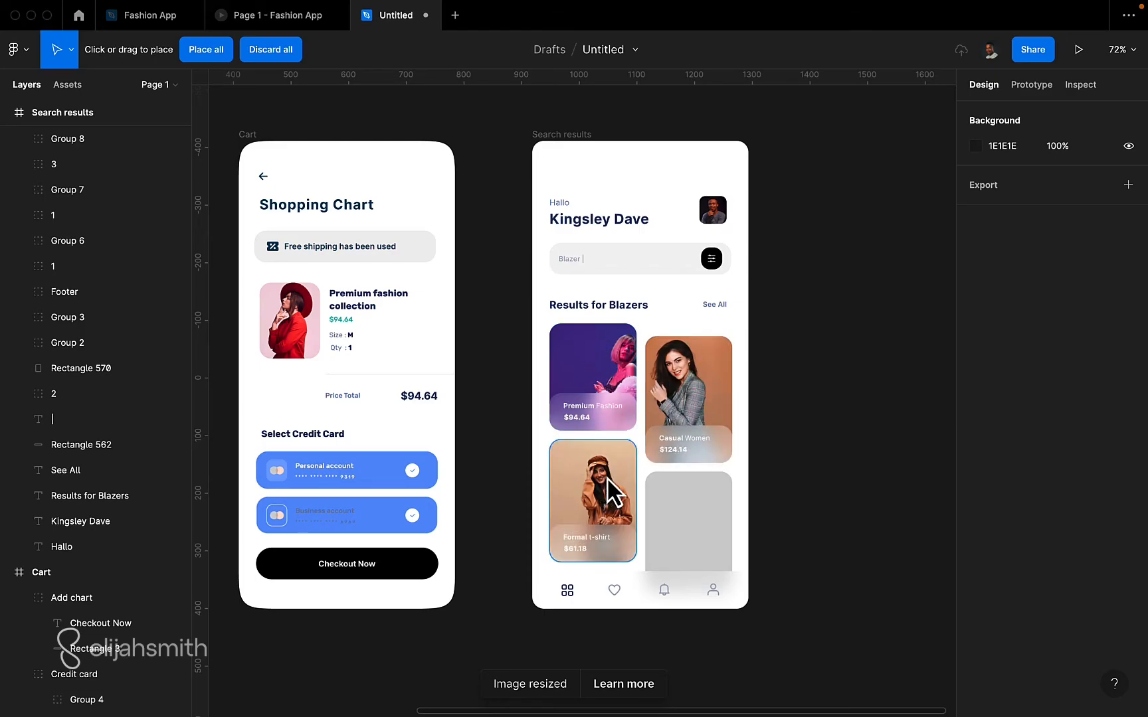
left_click(683, 529)
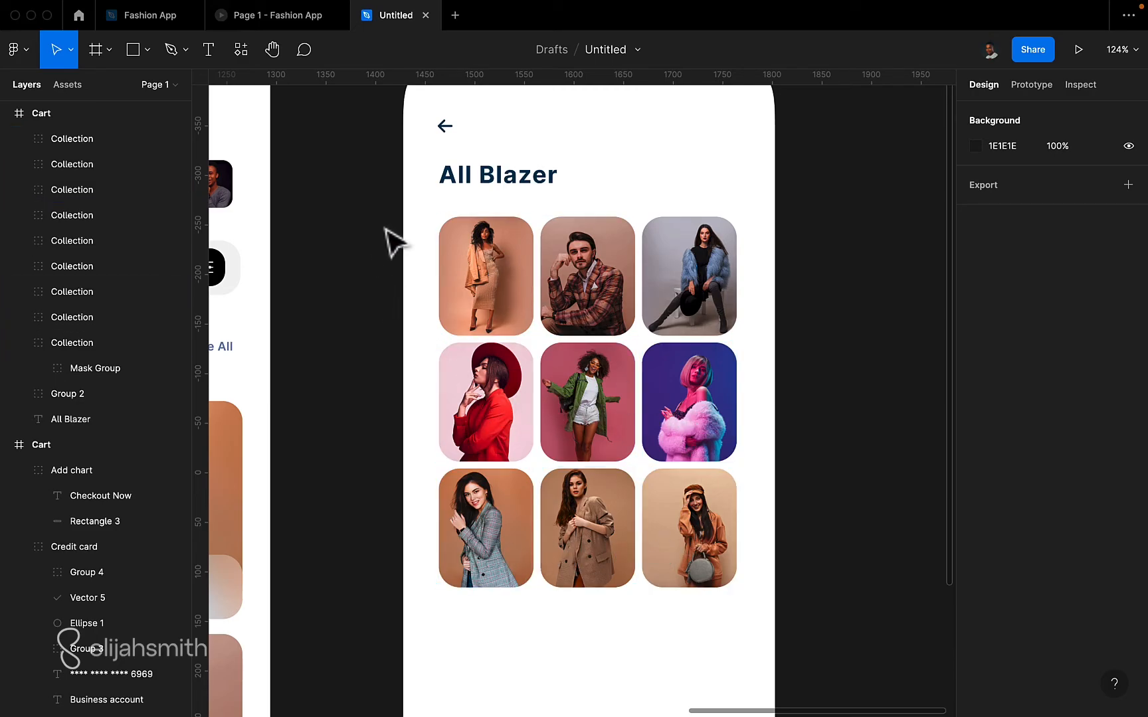
Step: Select all nine photos in the All Blazer grid and adjust their spacing to 7 horizontally and 5 vertically
left_click_drag(373, 219, 688, 531)
left_click_drag(753, 604, 768, 615)
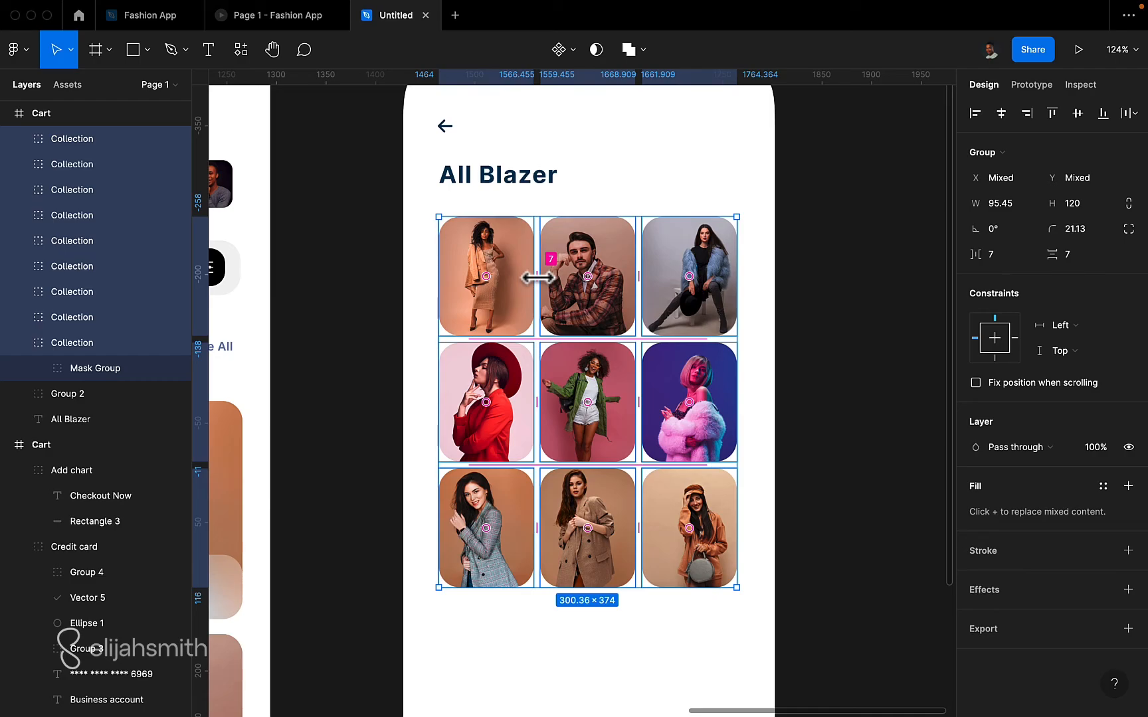
mouse_move(536, 278)
left_mouse_down()
mouse_move(564, 282)
mouse_move(535, 281)
left_mouse_up()
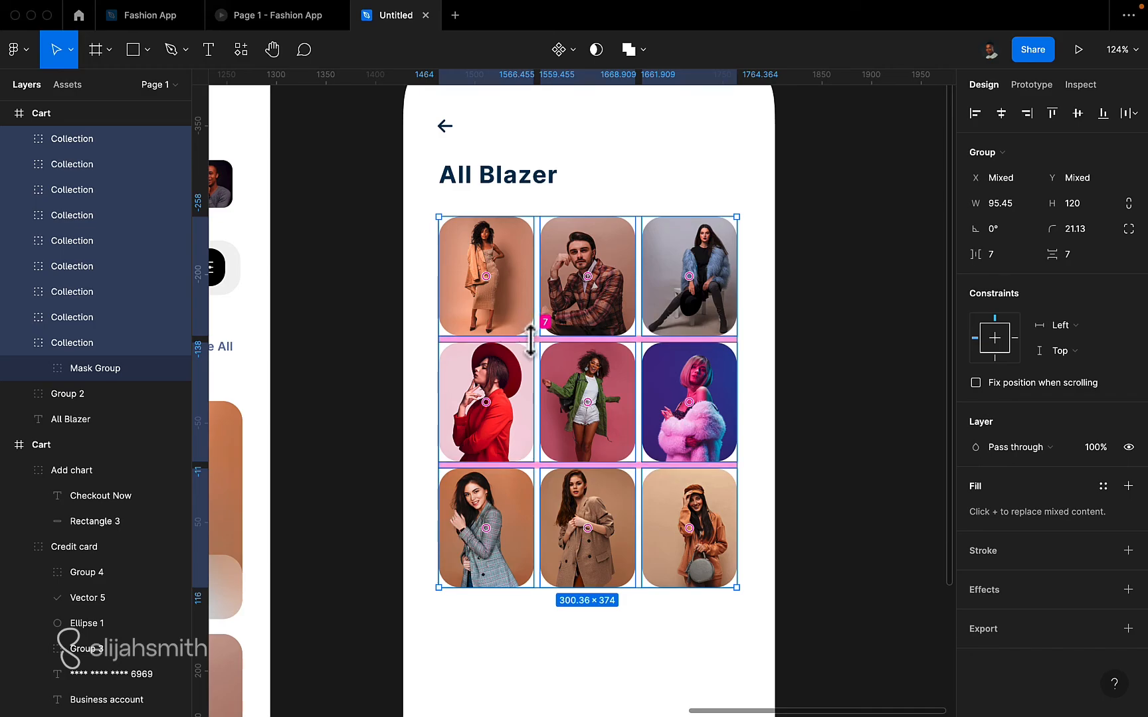
mouse_move(531, 339)
left_mouse_down()
mouse_move(533, 377)
mouse_move(534, 341)
left_mouse_up()
left_click_drag(536, 276, 533, 274)
mouse_move(530, 340)
left_mouse_down()
mouse_move(533, 364)
mouse_move(540, 329)
left_mouse_up()
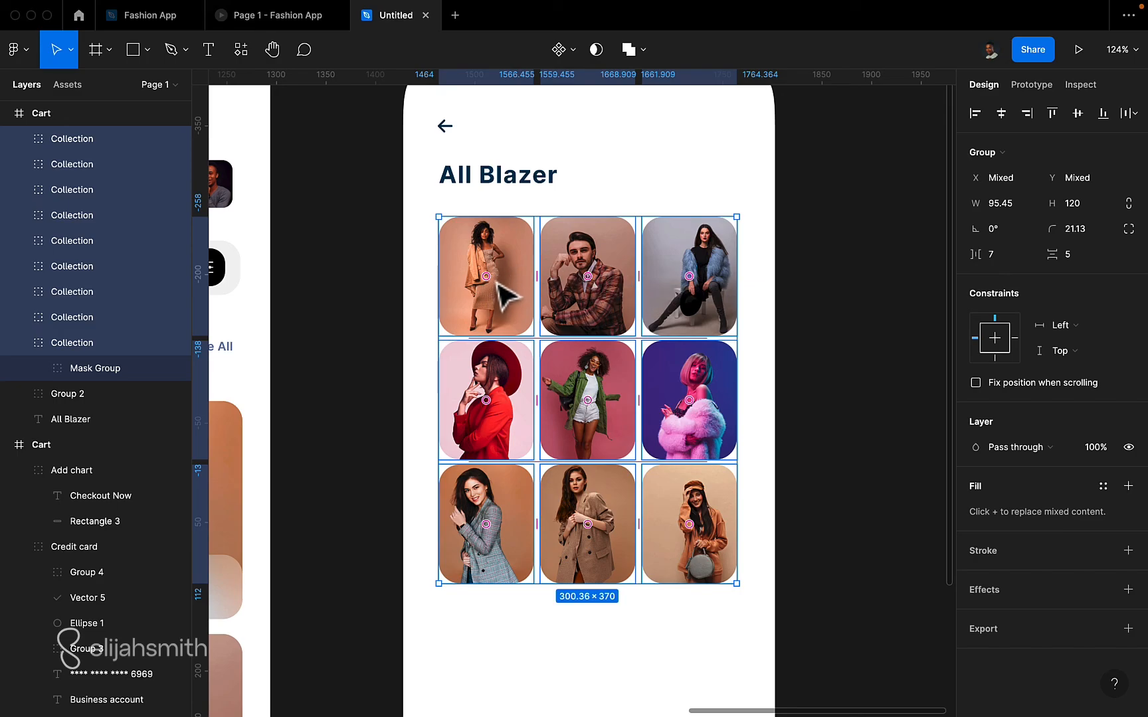
Step: Rearrange the All Blazer photos, with the plaid-jacket man first, the green-jacket woman beside him, and the orange-outfit woman in the grid's centre
left_click_drag(590, 279, 498, 280)
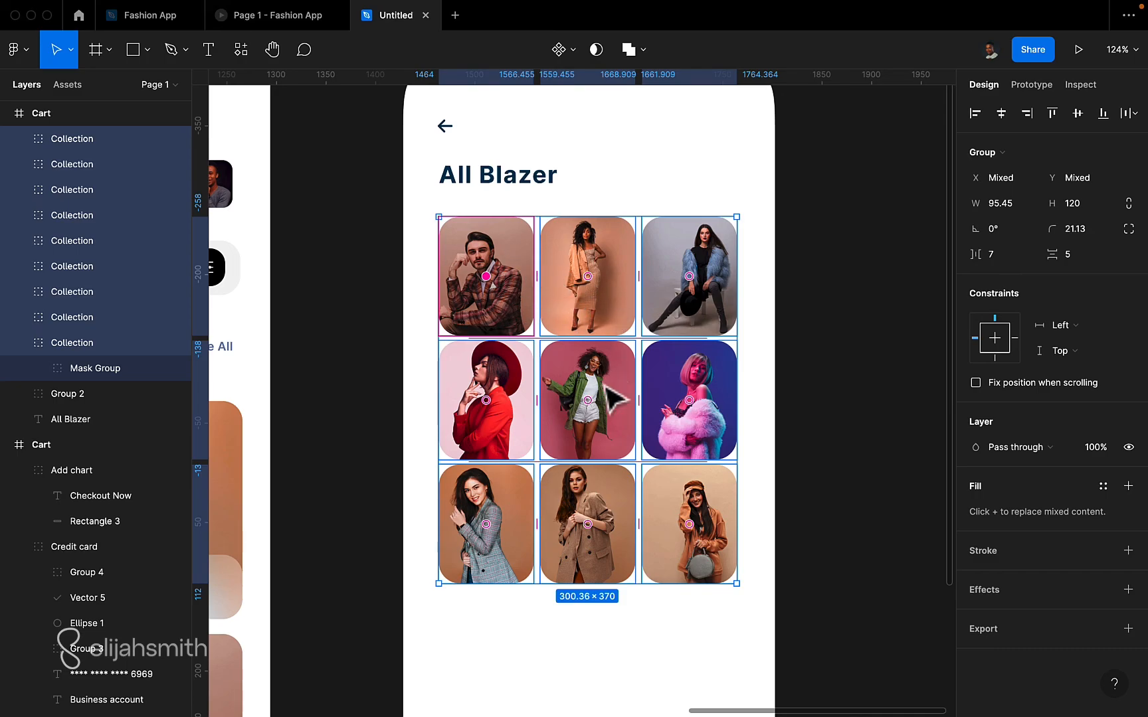
left_click_drag(588, 401, 606, 318)
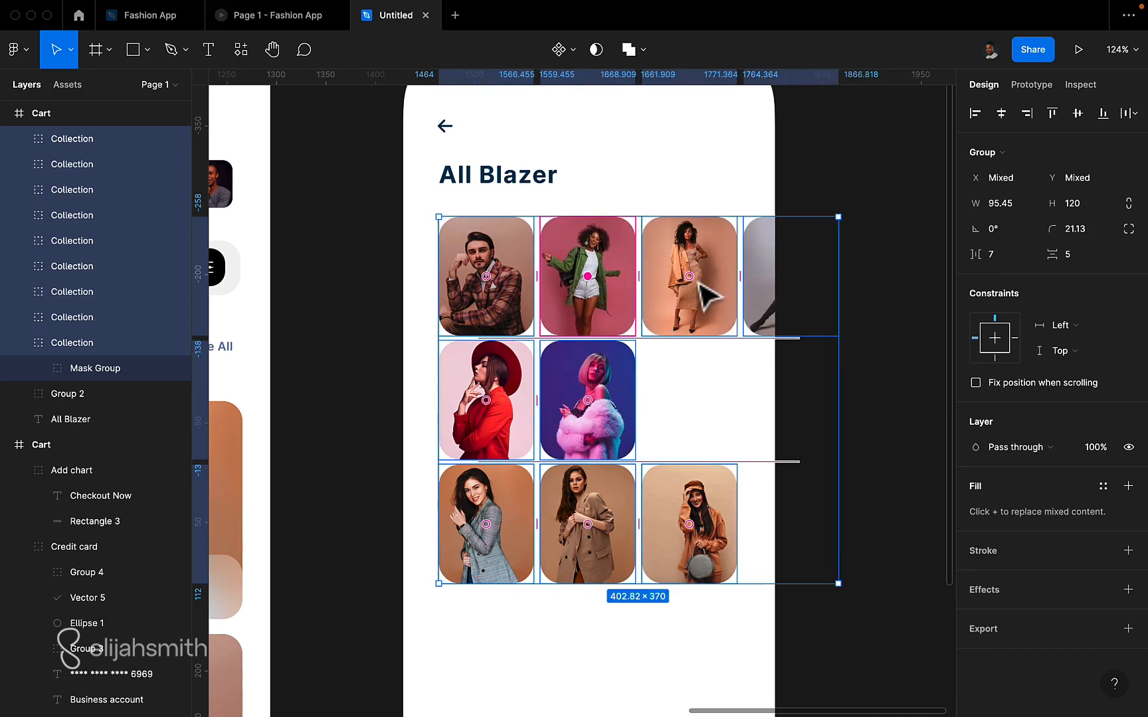
left_click_drag(705, 295, 697, 392)
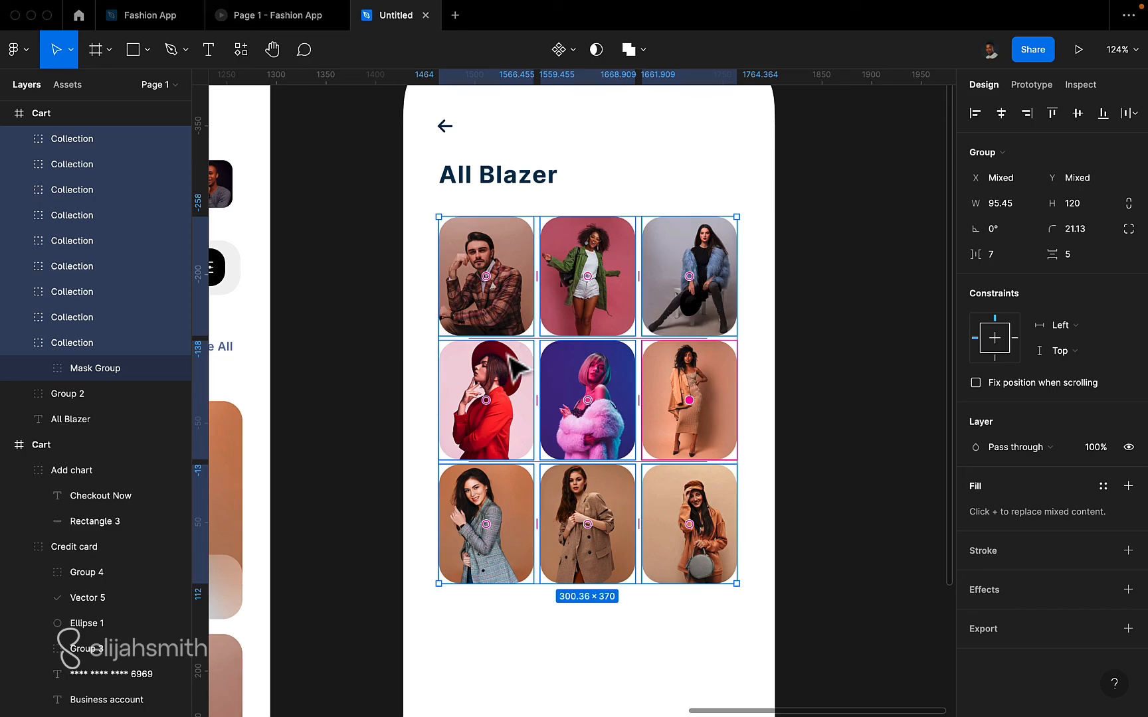
left_click_drag(588, 410, 691, 413)
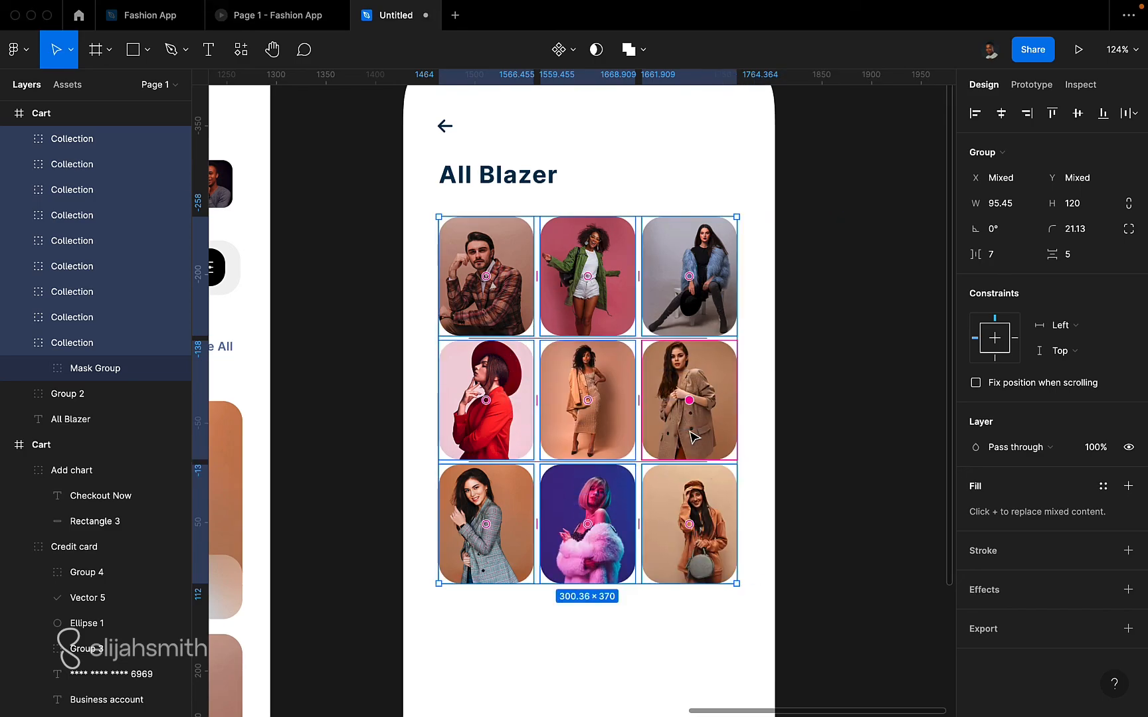